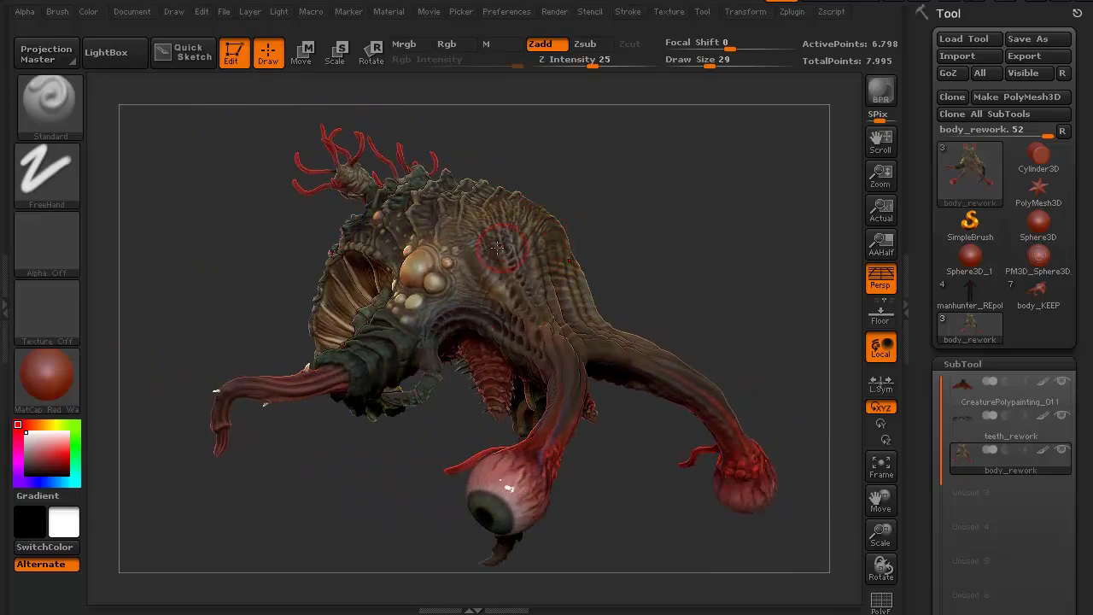
Step: Hide every subtool except body_rework and turn off the body's polypaint display
{"action": "mouse_move", "coordinate": [199, 308]}
{"action": "left_mouse_down"}
{"action": "mouse_move", "coordinate": [316, 309]}
{"action": "mouse_move", "coordinate": [362, 290]}
{"action": "mouse_move", "coordinate": [254, 303]}
{"action": "mouse_move", "coordinate": [145, 346]}
{"action": "mouse_move", "coordinate": [235, 310]}
{"action": "mouse_move", "coordinate": [215, 361]}
{"action": "mouse_move", "coordinate": [250, 315]}
{"action": "mouse_move", "coordinate": [270, 327]}
{"action": "mouse_move", "coordinate": [244, 378]}
{"action": "mouse_move", "coordinate": [333, 327]}
{"action": "left_mouse_up"}
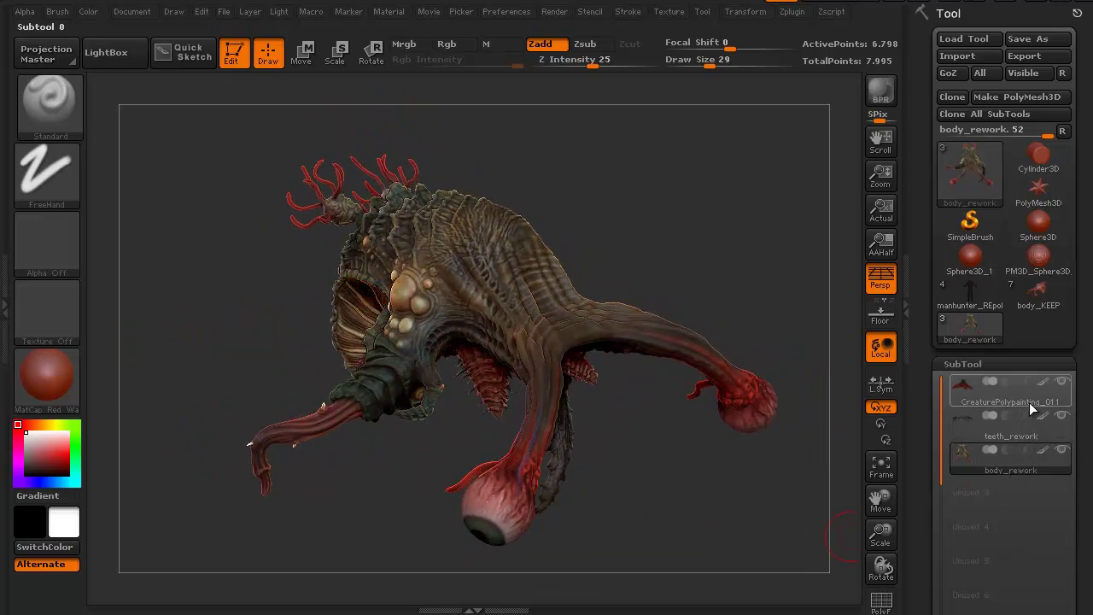
{"action": "mouse_move", "coordinate": [1023, 434]}
{"action": "mouse_move", "coordinate": [1021, 399]}
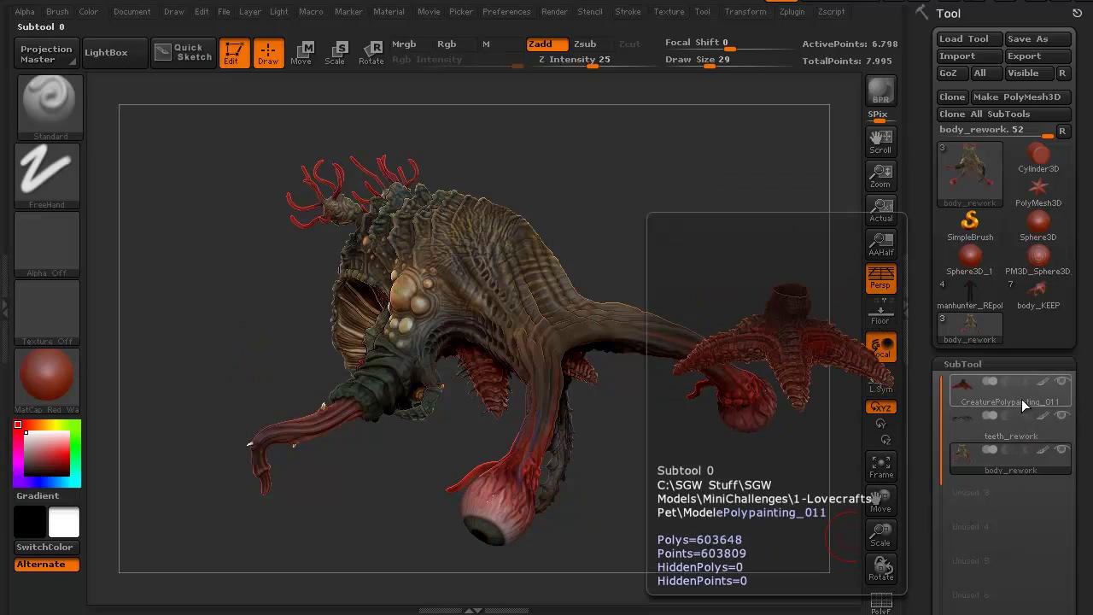
{"action": "mouse_move", "coordinate": [1021, 461]}
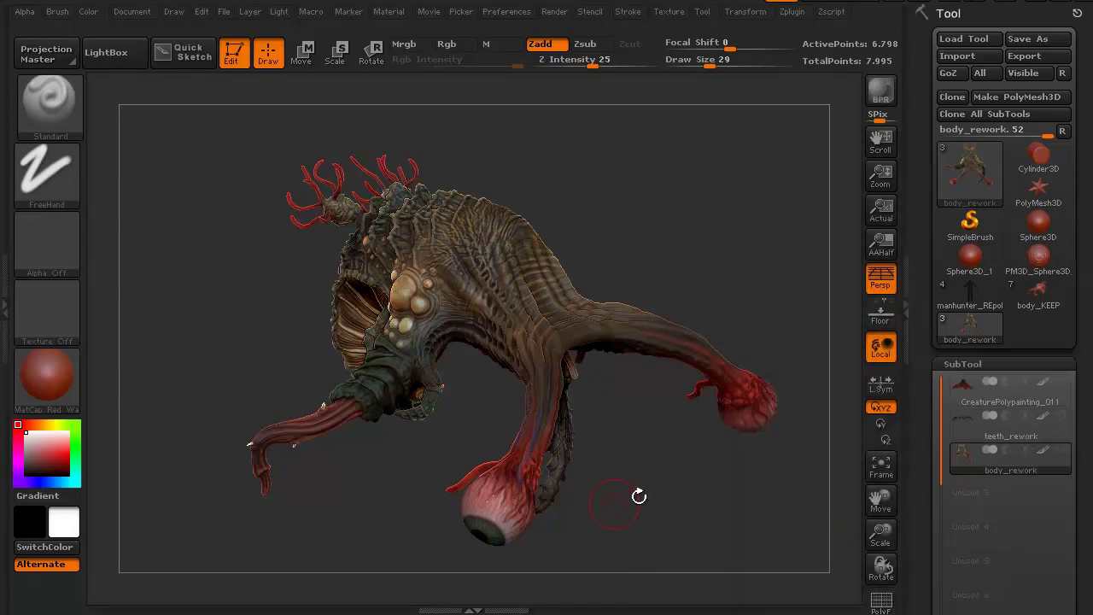
{"action": "left_click_drag", "start_coordinate": [384, 542], "coordinate": [450, 423]}
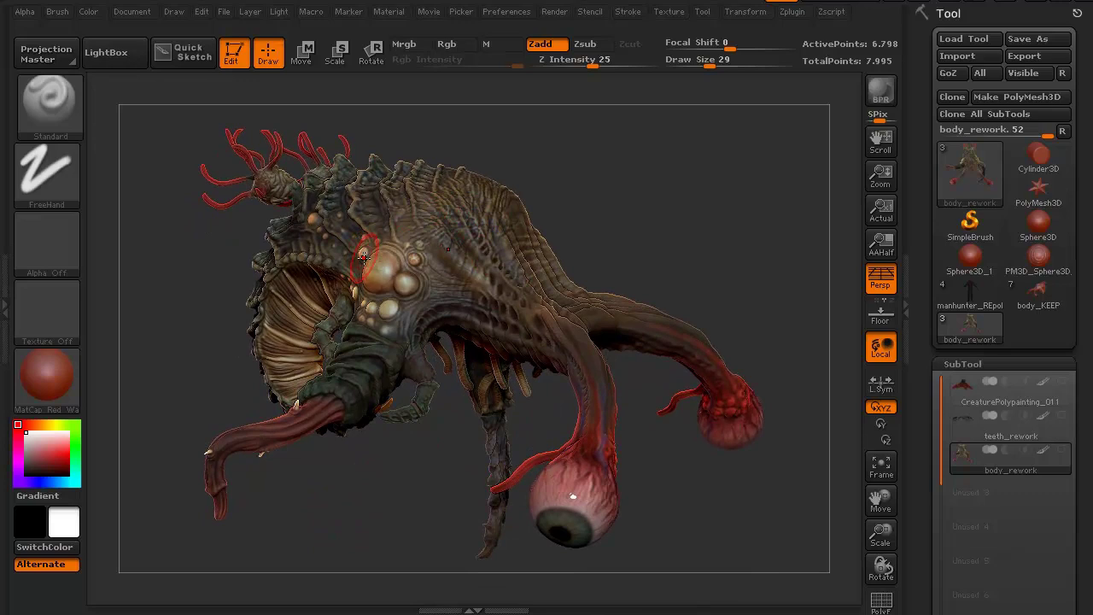
{"action": "left_click", "coordinate": [1044, 451]}
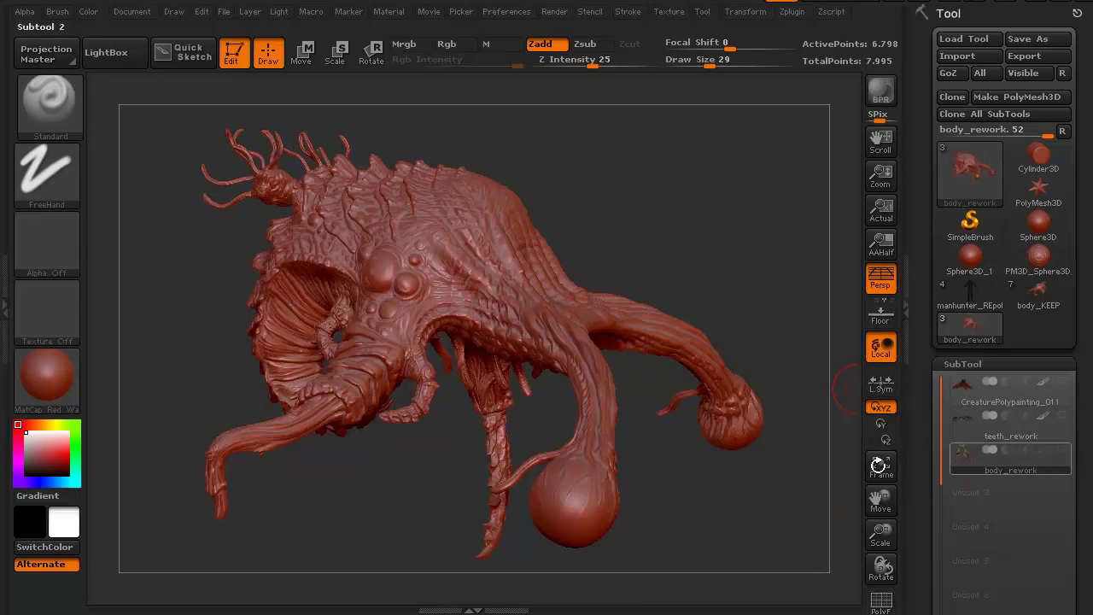
Step: Paint a mask over the creature's lower back and along both eye stalks, stopping short of the eyeballs
{"action": "mouse_move", "coordinate": [378, 525]}
{"action": "left_mouse_down"}
{"action": "mouse_move", "coordinate": [399, 475]}
{"action": "mouse_move", "coordinate": [361, 532]}
{"action": "mouse_move", "coordinate": [232, 310]}
{"action": "mouse_move", "coordinate": [223, 381]}
{"action": "mouse_move", "coordinate": [256, 346]}
{"action": "left_mouse_up"}
{"action": "left_click_drag", "start_coordinate": [190, 320], "coordinate": [485, 243], "text": "alt"}
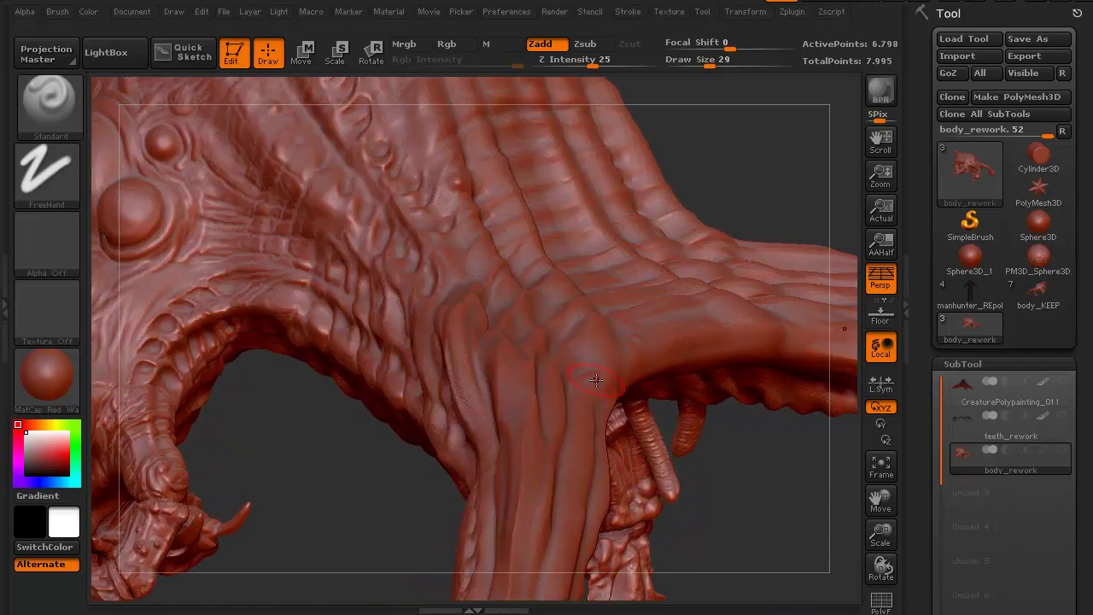
{"action": "left_click_drag", "start_coordinate": [341, 495], "coordinate": [248, 290]}
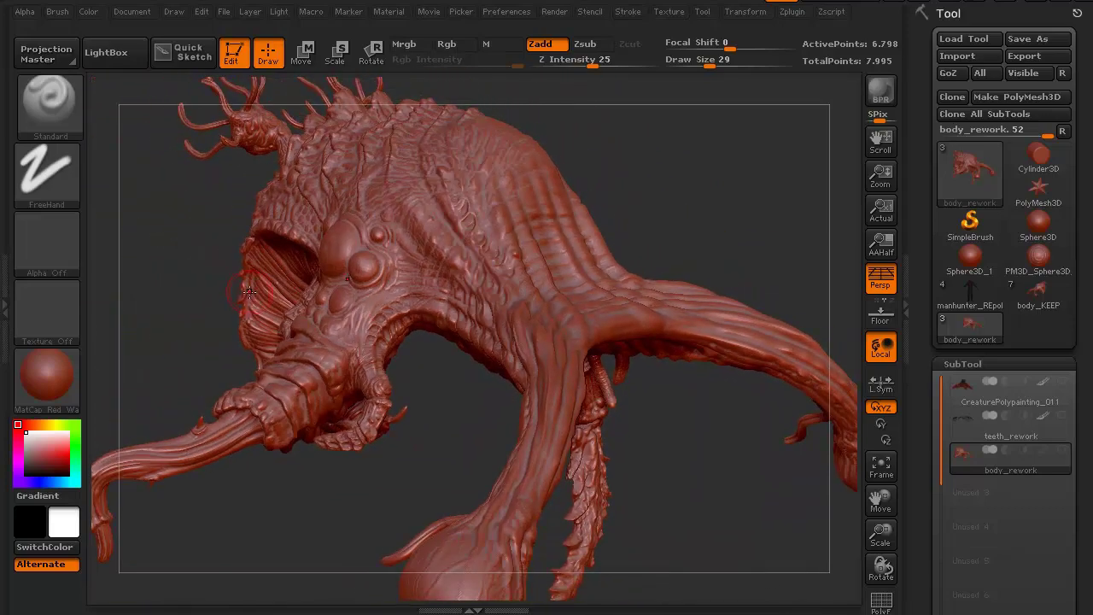
{"action": "left_click_drag", "start_coordinate": [144, 390], "coordinate": [182, 480]}
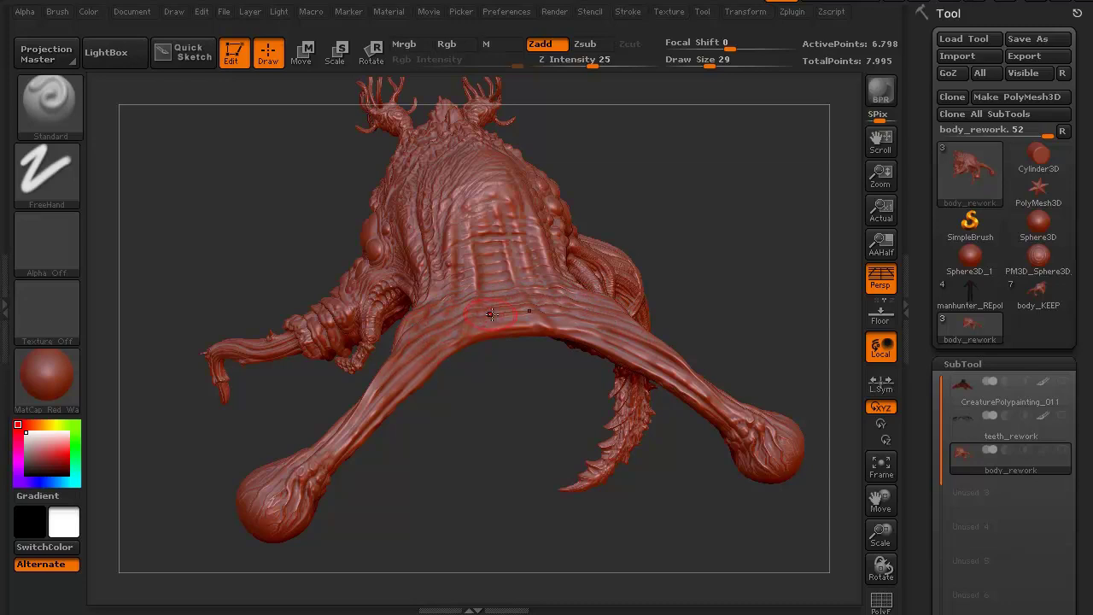
{"action": "mouse_move", "coordinate": [310, 228]}
{"action": "left_mouse_down"}
{"action": "mouse_move", "coordinate": [244, 196]}
{"action": "mouse_move", "coordinate": [244, 214]}
{"action": "mouse_move", "coordinate": [227, 215]}
{"action": "mouse_move", "coordinate": [222, 245]}
{"action": "mouse_move", "coordinate": [219, 236]}
{"action": "mouse_move", "coordinate": [473, 310]}
{"action": "left_mouse_up"}
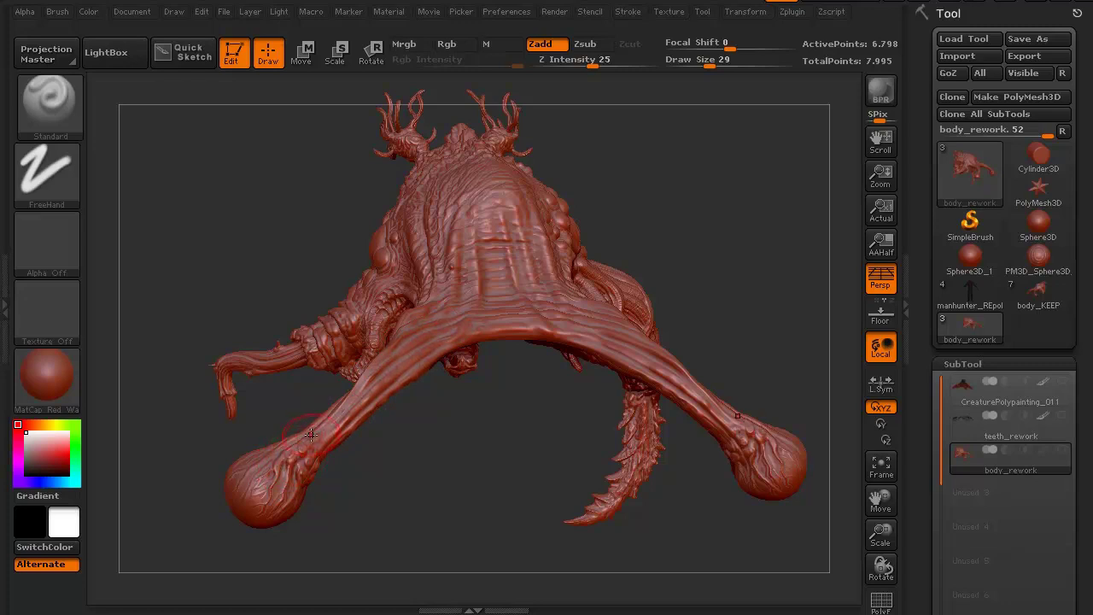
{"action": "left_click_drag", "start_coordinate": [259, 298], "coordinate": [344, 254]}
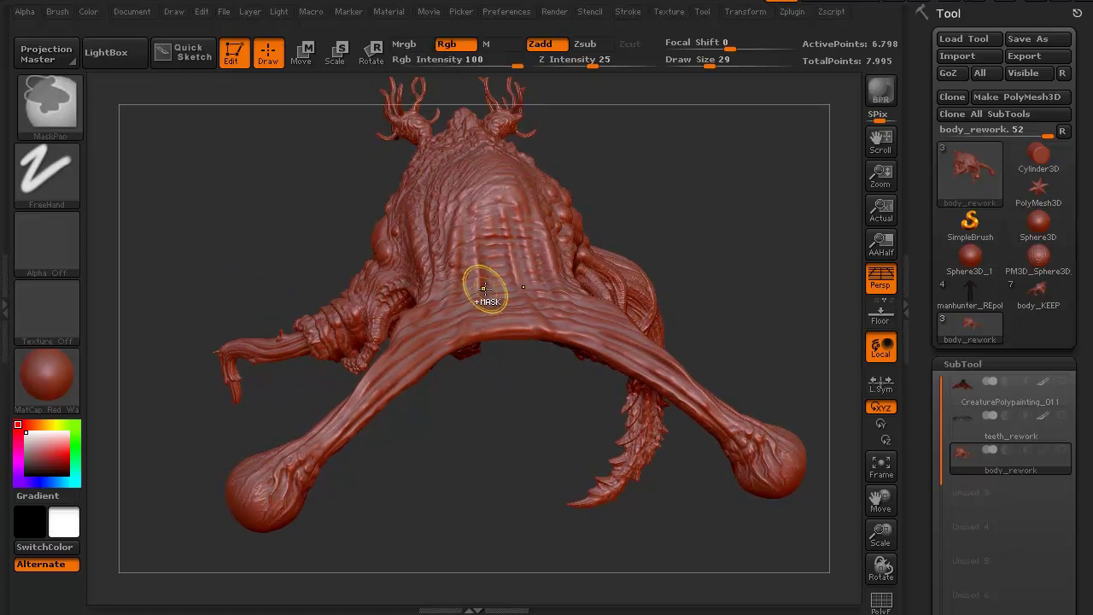
{"action": "mouse_move", "coordinate": [481, 285]}
{"action": "left_mouse_down", "text": "ctrl"}
{"action": "mouse_move", "coordinate": [492, 259]}
{"action": "mouse_move", "coordinate": [494, 286]}
{"action": "mouse_move", "coordinate": [521, 265]}
{"action": "mouse_move", "coordinate": [477, 265]}
{"action": "mouse_move", "coordinate": [505, 298]}
{"action": "mouse_move", "coordinate": [510, 244]}
{"action": "mouse_move", "coordinate": [469, 271]}
{"action": "mouse_move", "coordinate": [526, 291]}
{"action": "mouse_move", "coordinate": [507, 225]}
{"action": "mouse_move", "coordinate": [459, 262]}
{"action": "mouse_move", "coordinate": [501, 303]}
{"action": "mouse_move", "coordinate": [531, 244]}
{"action": "mouse_move", "coordinate": [504, 218]}
{"action": "mouse_move", "coordinate": [475, 229]}
{"action": "mouse_move", "coordinate": [473, 214]}
{"action": "mouse_move", "coordinate": [515, 203]}
{"action": "mouse_move", "coordinate": [541, 224]}
{"action": "mouse_move", "coordinate": [490, 197]}
{"action": "mouse_move", "coordinate": [467, 218]}
{"action": "mouse_move", "coordinate": [465, 297]}
{"action": "mouse_move", "coordinate": [545, 297]}
{"action": "mouse_move", "coordinate": [597, 323]}
{"action": "mouse_move", "coordinate": [532, 307]}
{"action": "mouse_move", "coordinate": [441, 325]}
{"action": "mouse_move", "coordinate": [323, 441]}
{"action": "left_mouse_up", "text": "ctrl"}
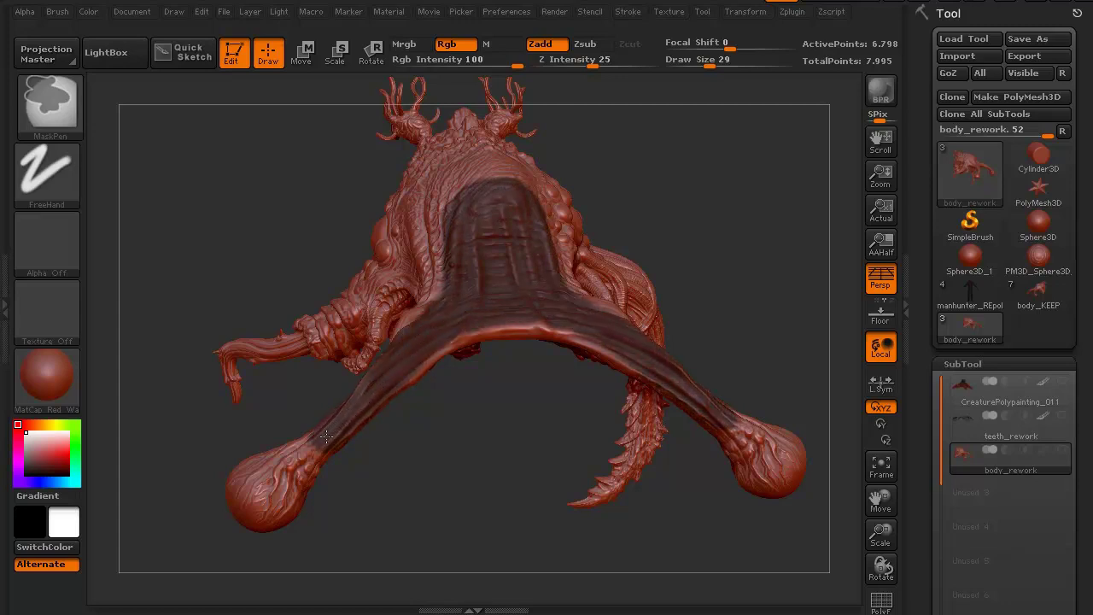
Step: Try a Standard brush stroke along the edge of the masked back, and undo it
{"action": "left_click_drag", "start_coordinate": [370, 267], "coordinate": [437, 267]}
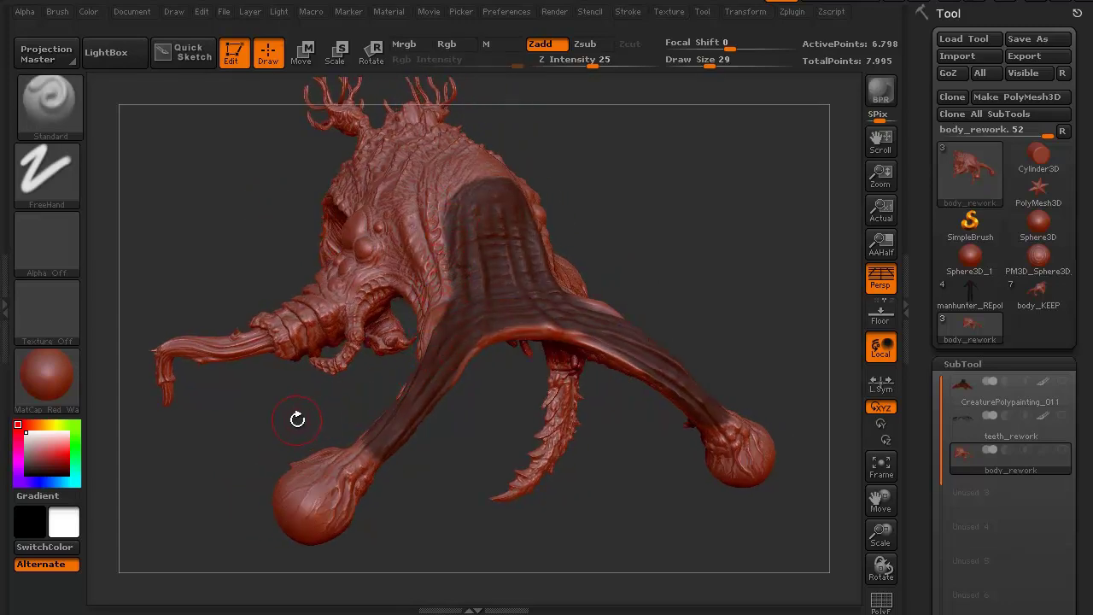
{"action": "mouse_move", "coordinate": [297, 418]}
{"action": "left_mouse_down"}
{"action": "mouse_move", "coordinate": [317, 410]}
{"action": "mouse_move", "coordinate": [288, 429]}
{"action": "mouse_move", "coordinate": [298, 410]}
{"action": "left_mouse_up"}
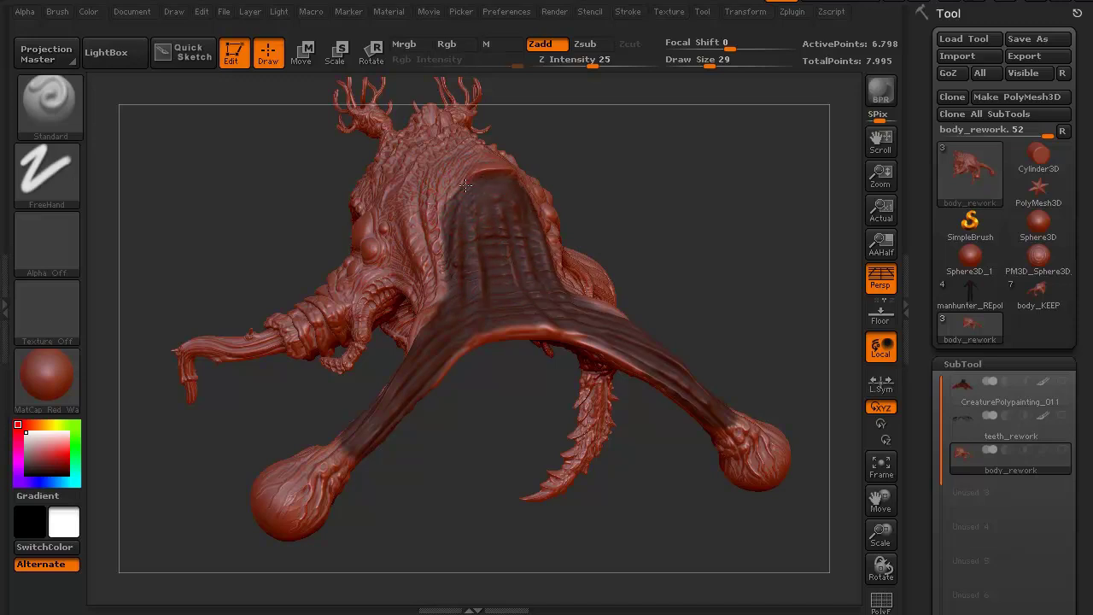
{"action": "mouse_move", "coordinate": [466, 185]}
{"action": "left_mouse_down"}
{"action": "mouse_move", "coordinate": [444, 212]}
{"action": "mouse_move", "coordinate": [444, 287]}
{"action": "mouse_move", "coordinate": [444, 254]}
{"action": "mouse_move", "coordinate": [428, 326]}
{"action": "left_mouse_up"}
{"action": "left_click_drag", "start_coordinate": [261, 169], "coordinate": [241, 175]}
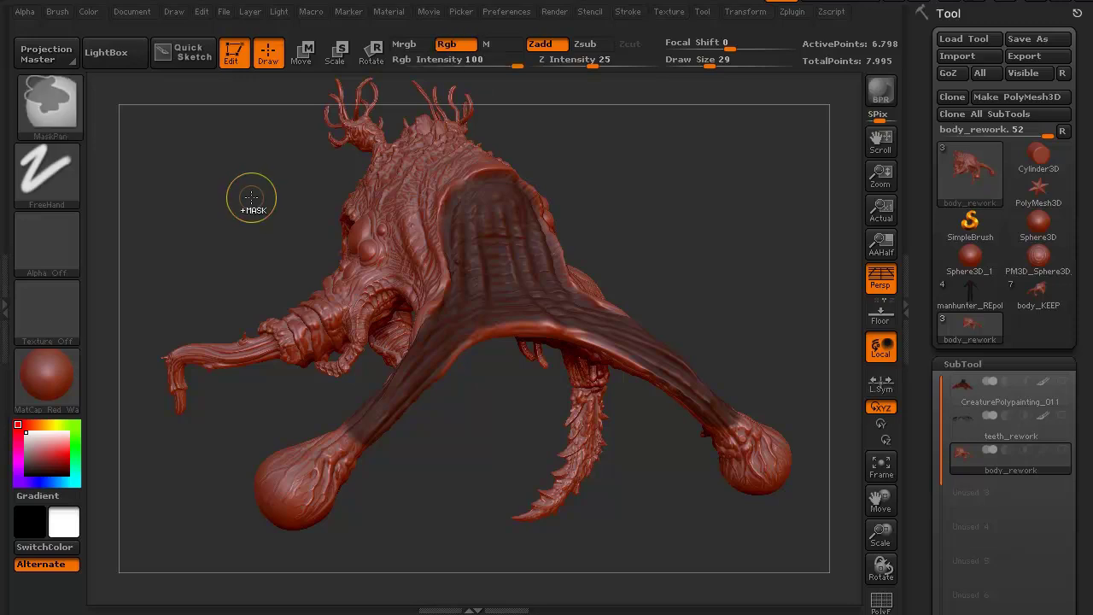
{"action": "key", "text": "ctrl+z"}
Step: Invert the mask so only the lower back and the eye stalks are left unmasked
{"action": "left_click_drag", "start_coordinate": [267, 207], "coordinate": [321, 225]}
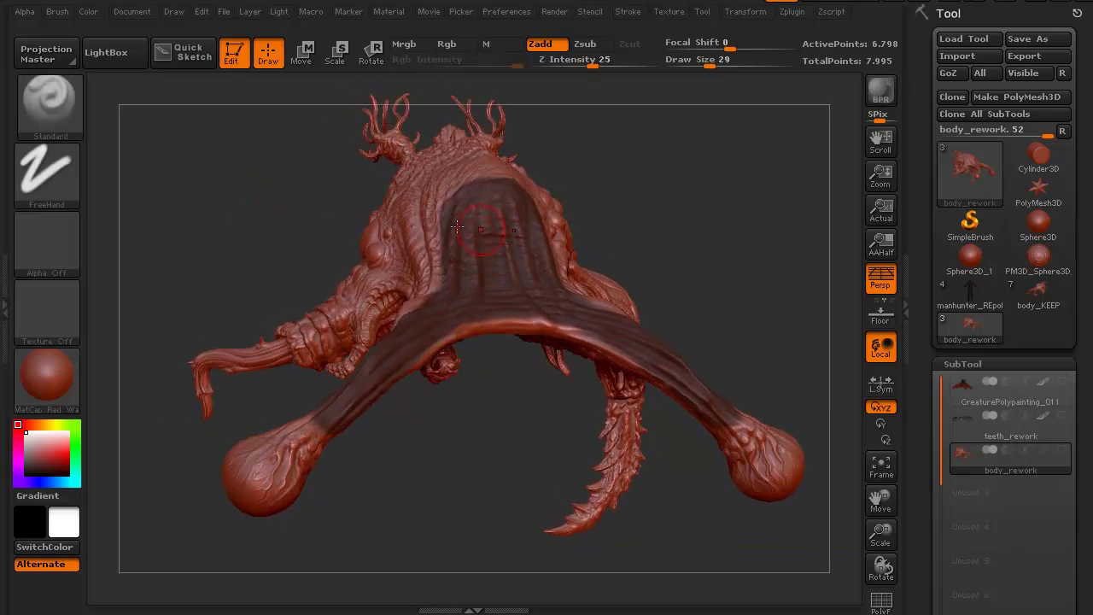
{"action": "key", "text": "ctrl"}
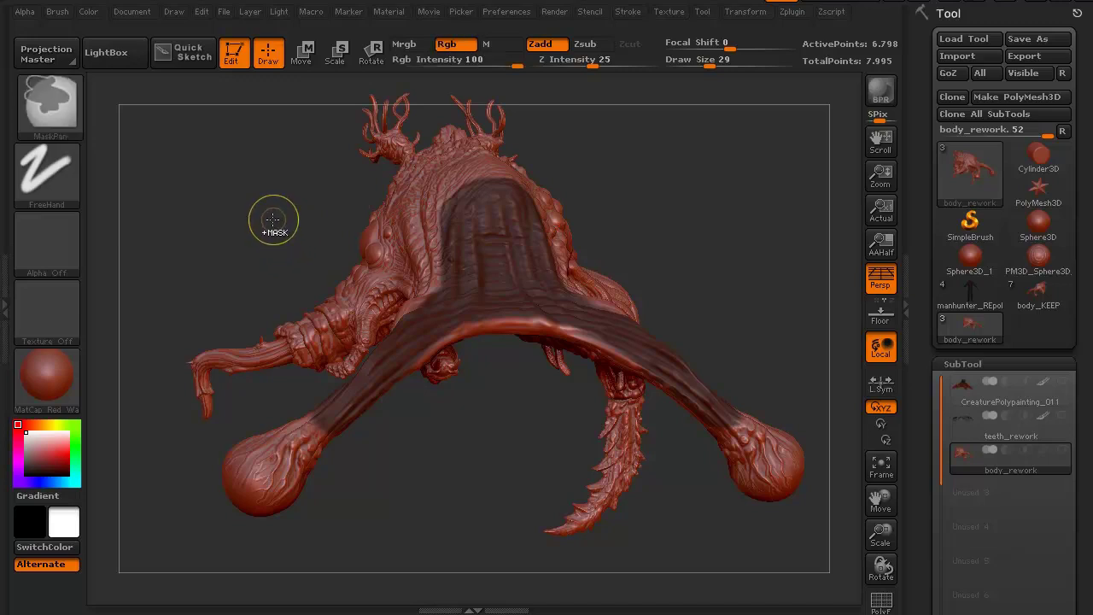
{"action": "left_click", "coordinate": [273, 219], "text": "ctrl"}
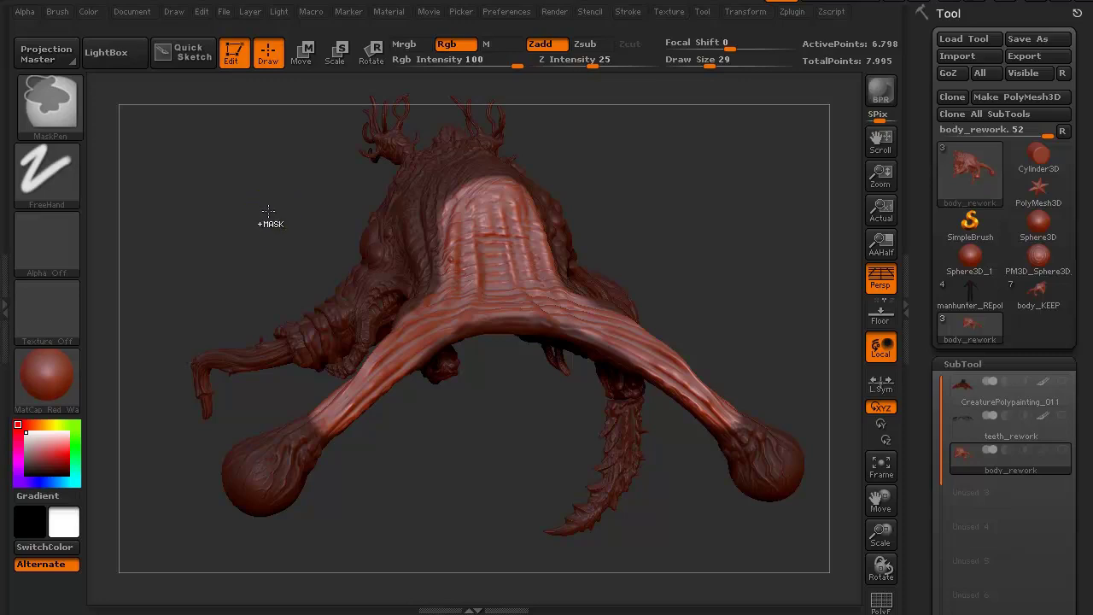
{"action": "left_click", "coordinate": [269, 214], "text": "ctrl"}
{"action": "left_click", "coordinate": [268, 214], "text": "ctrl"}
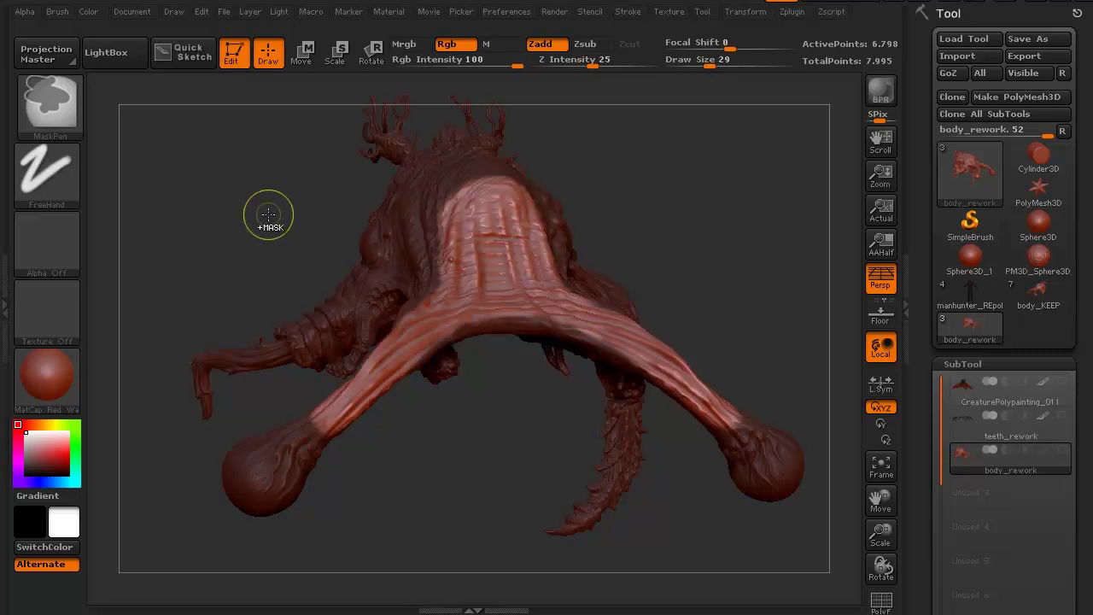
{"action": "left_click", "coordinate": [267, 212], "text": "ctrl"}
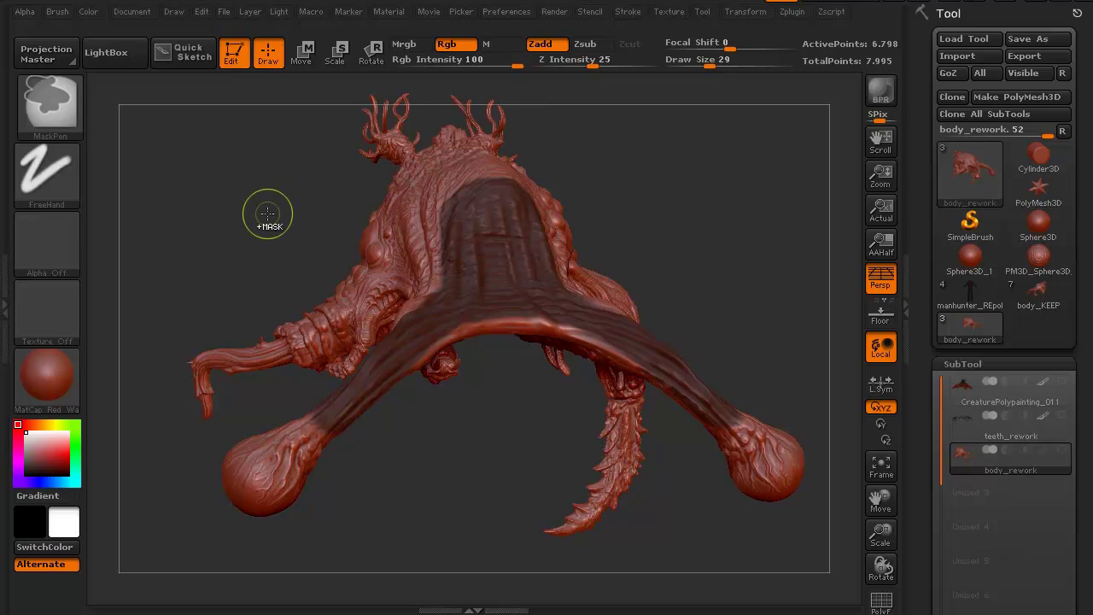
{"action": "left_click", "coordinate": [267, 213], "text": "ctrl"}
{"action": "left_click", "coordinate": [268, 213], "text": "ctrl"}
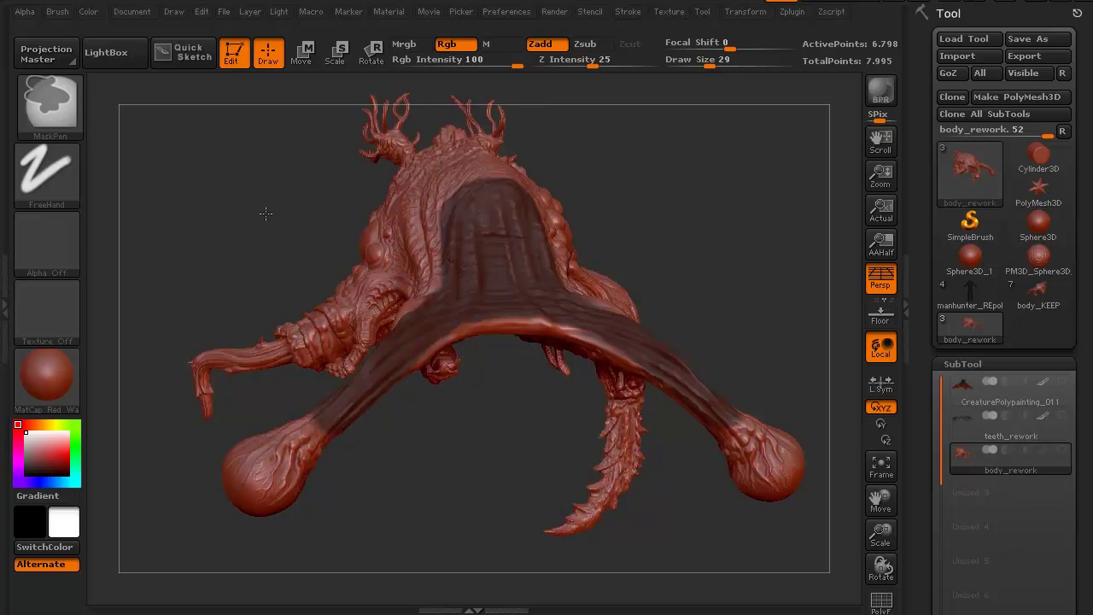
{"action": "left_click", "coordinate": [268, 213], "text": "ctrl"}
Step: Try building up a ridge with the Standard brush along the mask boundary on the back, and undo it
{"action": "mouse_move", "coordinate": [258, 224]}
{"action": "left_mouse_down"}
{"action": "mouse_move", "coordinate": [261, 244]}
{"action": "mouse_move", "coordinate": [266, 221]}
{"action": "mouse_move", "coordinate": [250, 217]}
{"action": "mouse_move", "coordinate": [251, 230]}
{"action": "left_mouse_up"}
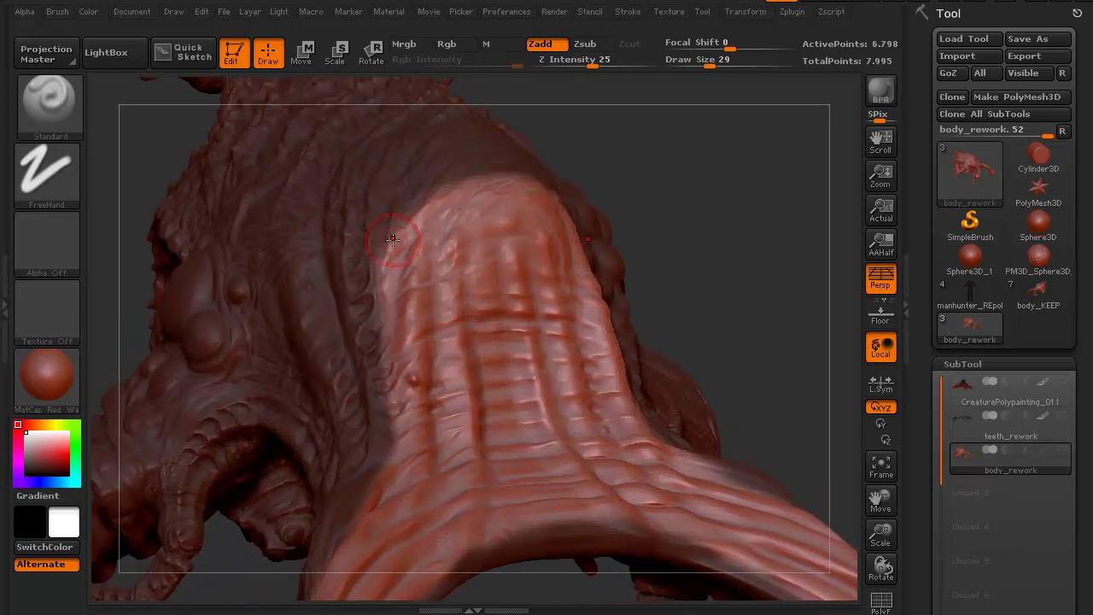
{"action": "mouse_move", "coordinate": [392, 233]}
{"action": "left_mouse_down"}
{"action": "mouse_move", "coordinate": [381, 308]}
{"action": "mouse_move", "coordinate": [390, 359]}
{"action": "mouse_move", "coordinate": [381, 282]}
{"action": "mouse_move", "coordinate": [436, 201]}
{"action": "mouse_move", "coordinate": [496, 181]}
{"action": "mouse_move", "coordinate": [418, 211]}
{"action": "mouse_move", "coordinate": [386, 265]}
{"action": "mouse_move", "coordinate": [394, 453]}
{"action": "mouse_move", "coordinate": [391, 260]}
{"action": "mouse_move", "coordinate": [429, 172]}
{"action": "left_mouse_up"}
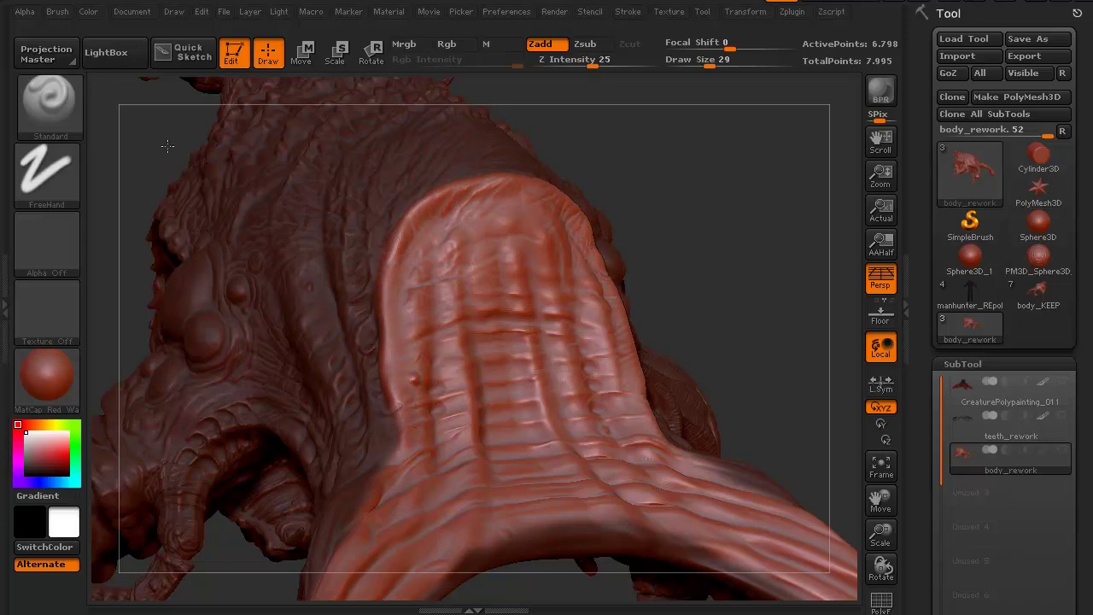
{"action": "mouse_move", "coordinate": [168, 146]}
{"action": "left_mouse_down"}
{"action": "mouse_move", "coordinate": [366, 305]}
{"action": "mouse_move", "coordinate": [254, 527]}
{"action": "mouse_move", "coordinate": [264, 469]}
{"action": "left_mouse_up"}
{"action": "key", "text": "ctrl+z"}
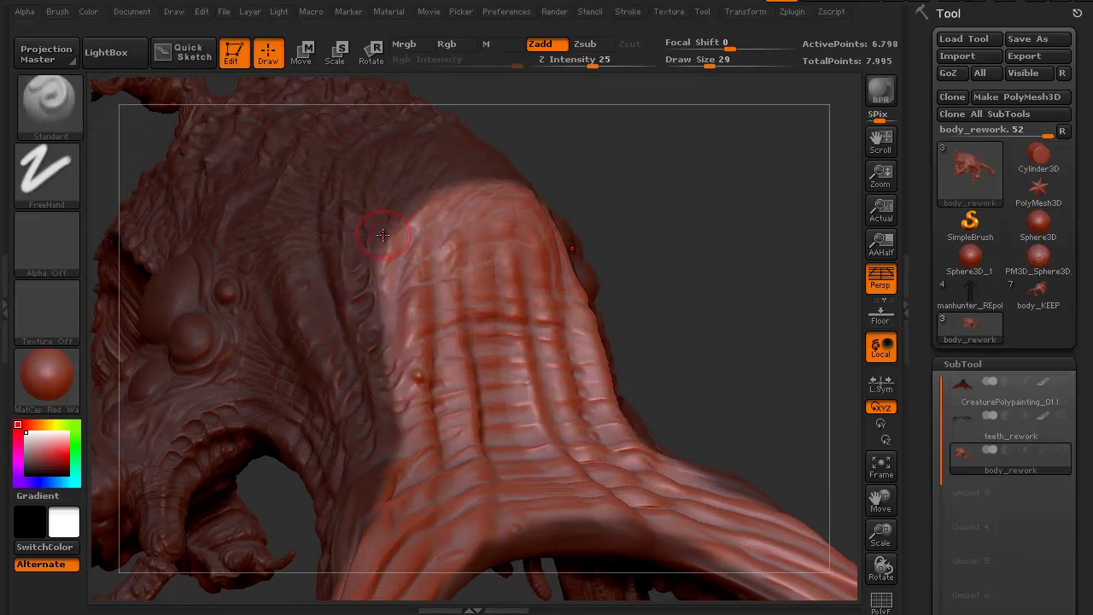
{"action": "key", "text": "ctrl"}
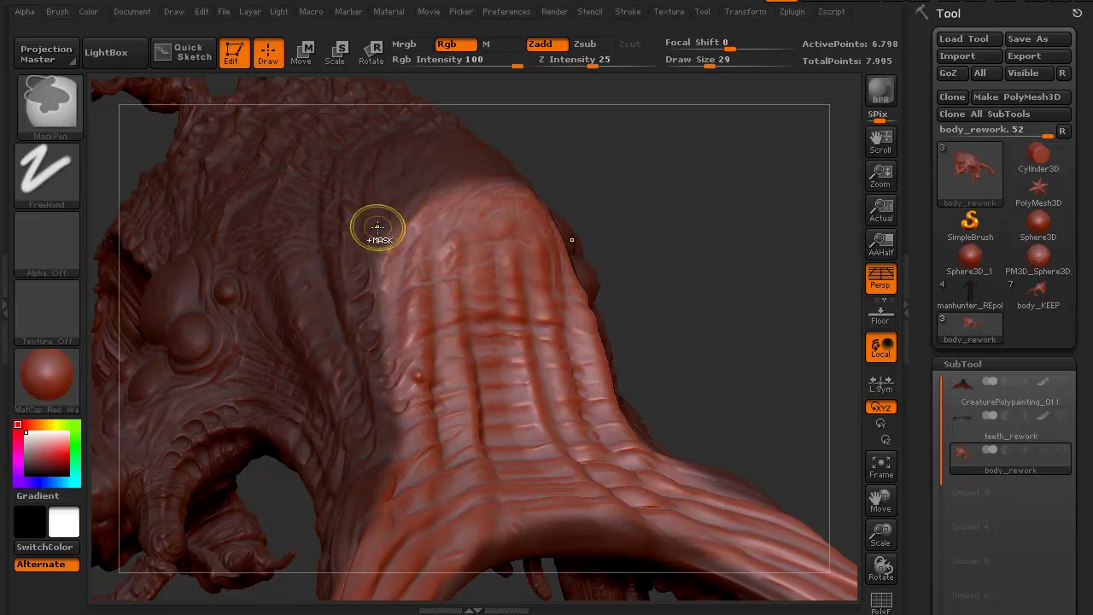
{"action": "key", "text": "ctrl"}
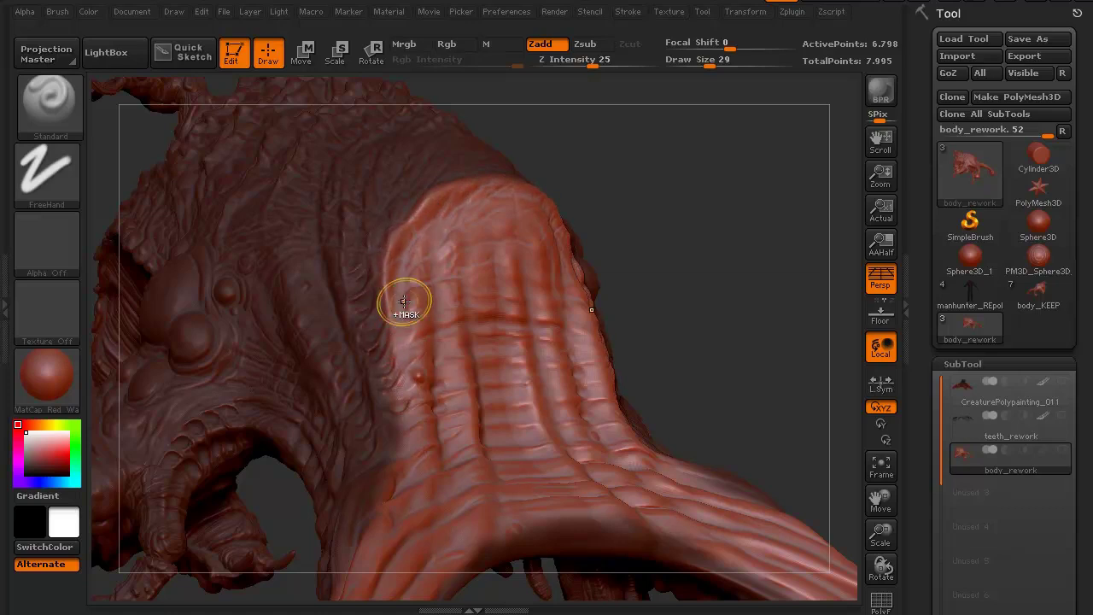
{"action": "mouse_move", "coordinate": [655, 314]}
{"action": "left_mouse_down"}
{"action": "mouse_move", "coordinate": [653, 261]}
{"action": "mouse_move", "coordinate": [621, 214]}
{"action": "mouse_move", "coordinate": [681, 259]}
{"action": "mouse_move", "coordinate": [665, 246]}
{"action": "mouse_move", "coordinate": [662, 269]}
{"action": "left_mouse_up"}
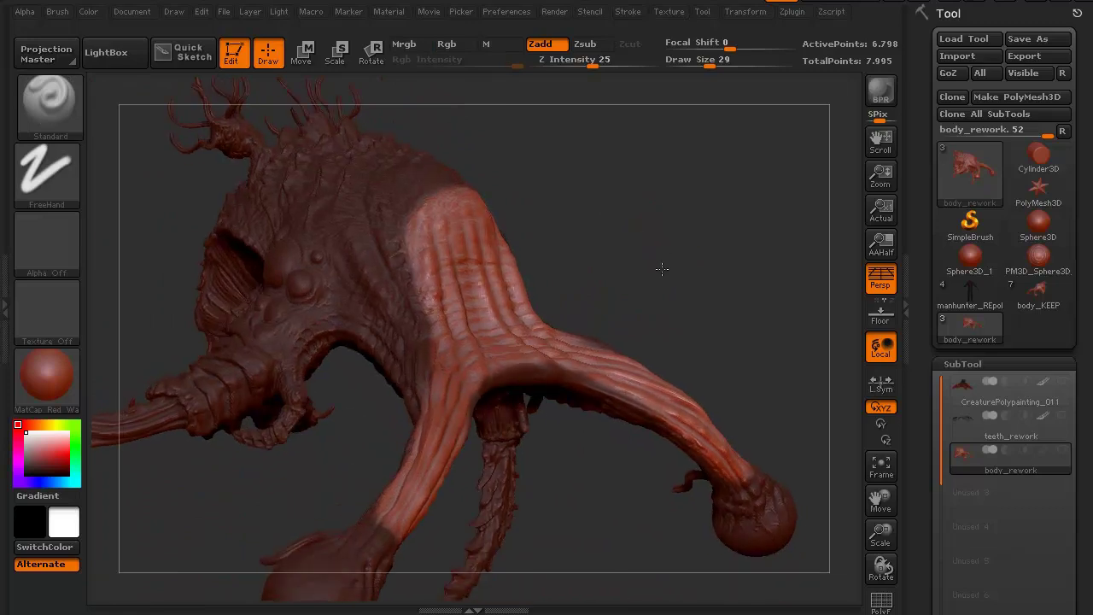
Step: Step the body mesh down three subdivision levels
{"action": "left_click_drag", "start_coordinate": [654, 213], "coordinate": [613, 237]}
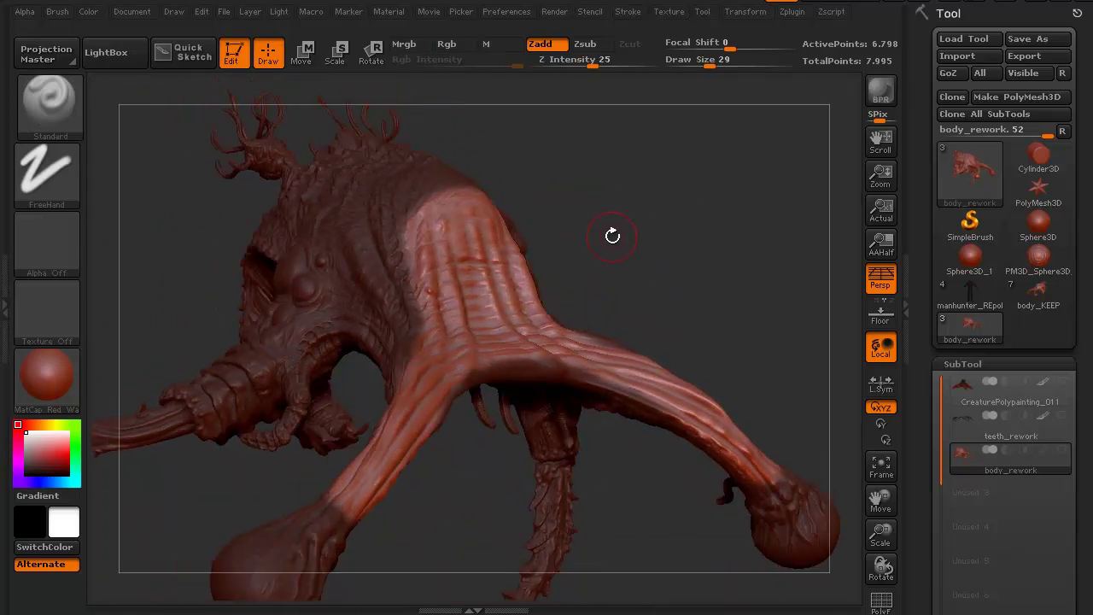
{"action": "key", "text": "shift+d"}
{"action": "key", "text": "shift"}
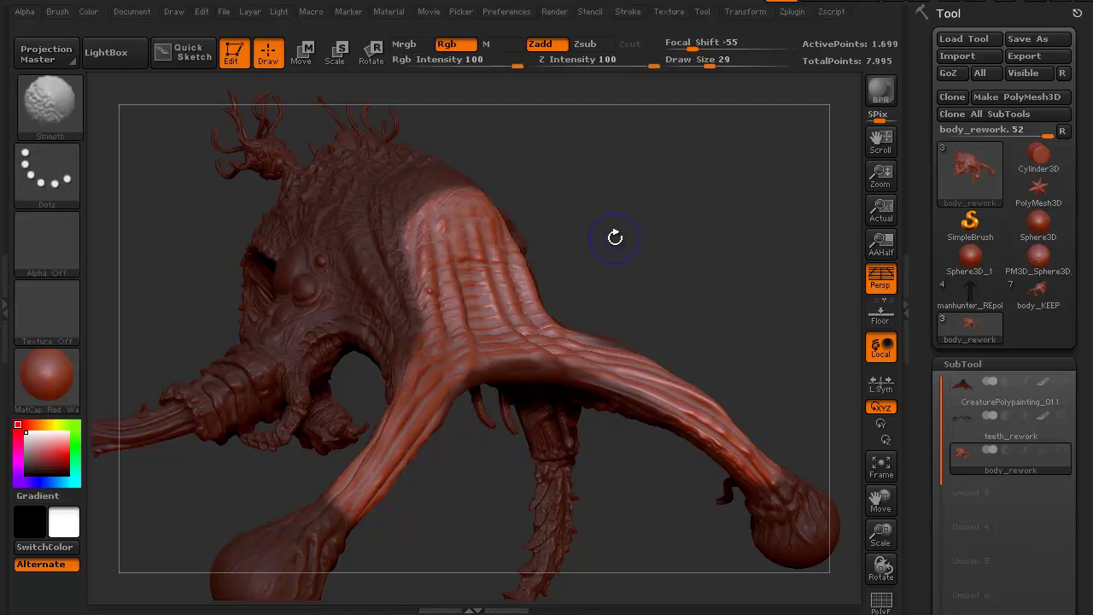
{"action": "key", "text": "d"}
{"action": "key", "text": "d"}
{"action": "key", "text": "d"}
{"action": "mouse_move", "coordinate": [617, 242]}
{"action": "left_mouse_down"}
{"action": "mouse_move", "coordinate": [635, 264]}
{"action": "mouse_move", "coordinate": [640, 249]}
{"action": "mouse_move", "coordinate": [652, 257]}
{"action": "mouse_move", "coordinate": [636, 271]}
{"action": "left_mouse_up"}
{"action": "key", "text": "shift"}
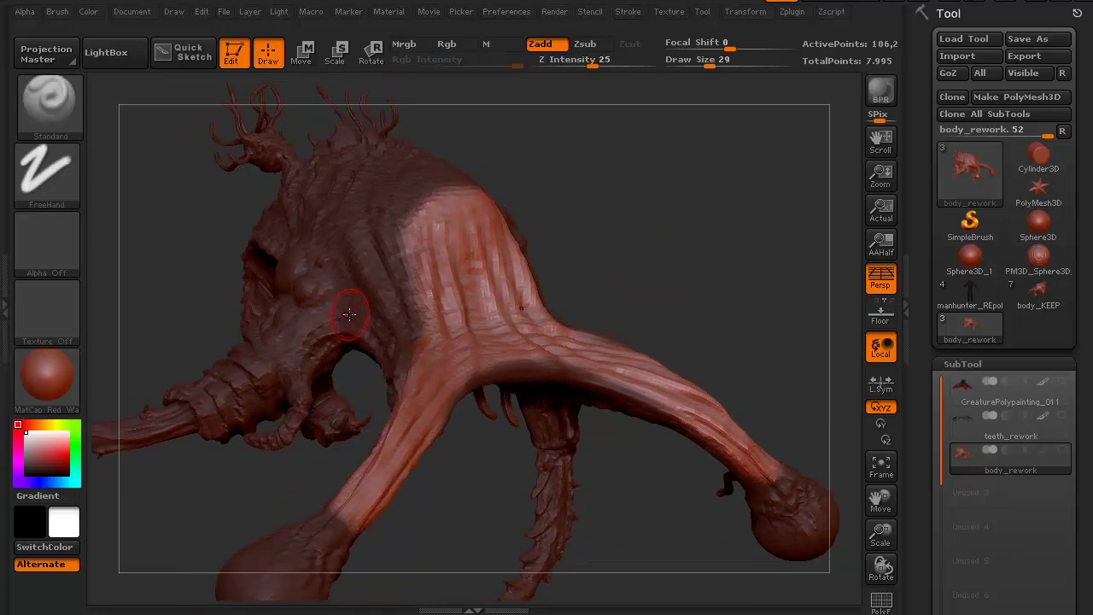
Step: Blur the mask to soften its boundary around the back, and return the body to a higher subdivision level
{"action": "key", "text": "ctrl"}
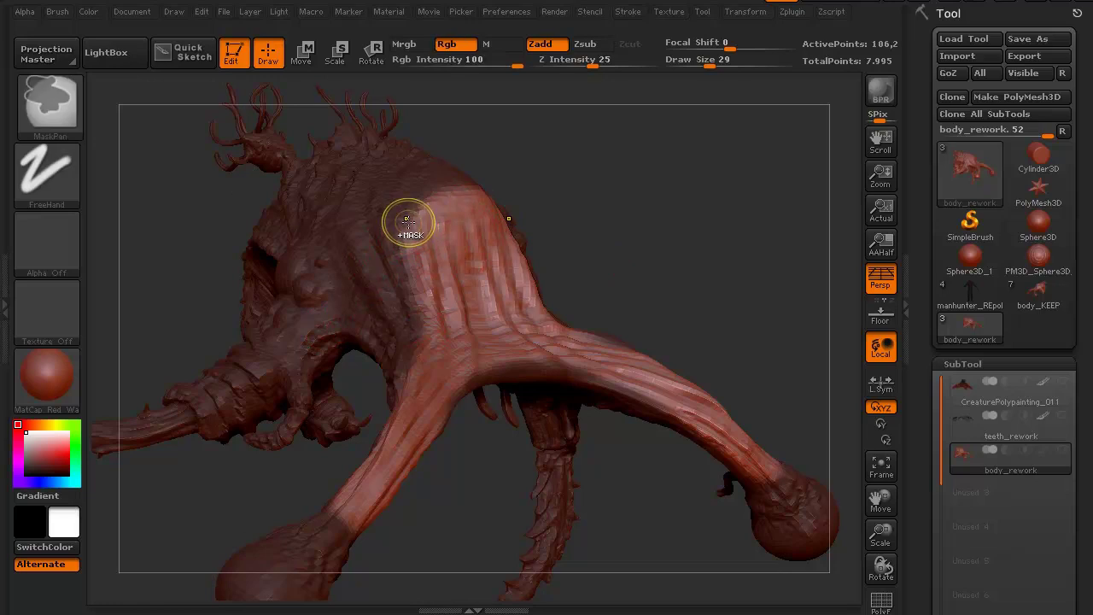
{"action": "left_click", "coordinate": [411, 218], "text": "ctrl"}
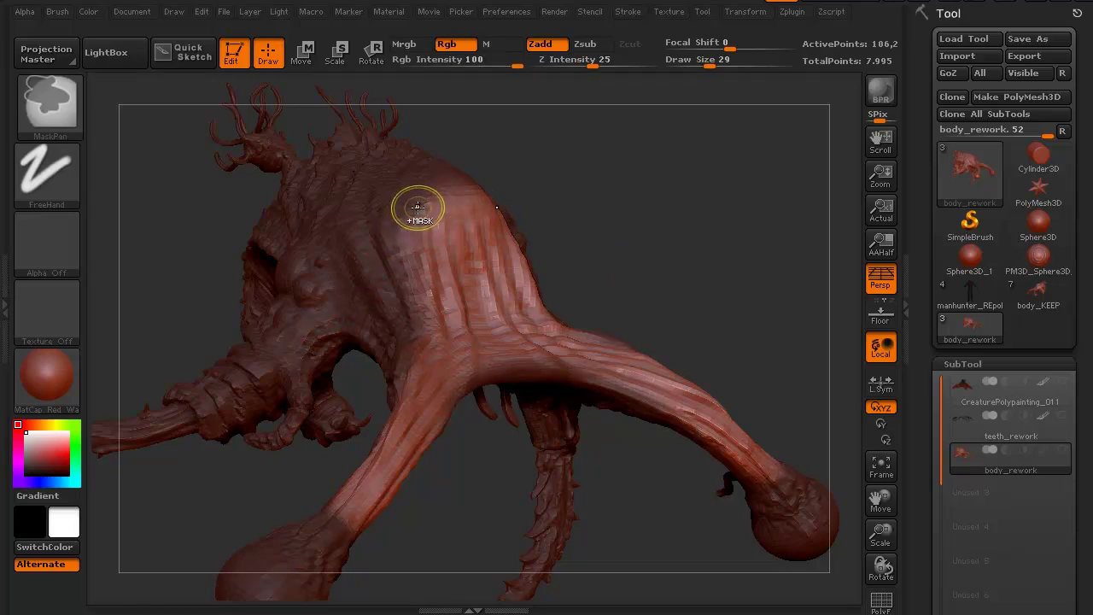
{"action": "left_click_drag", "start_coordinate": [225, 249], "coordinate": [164, 283]}
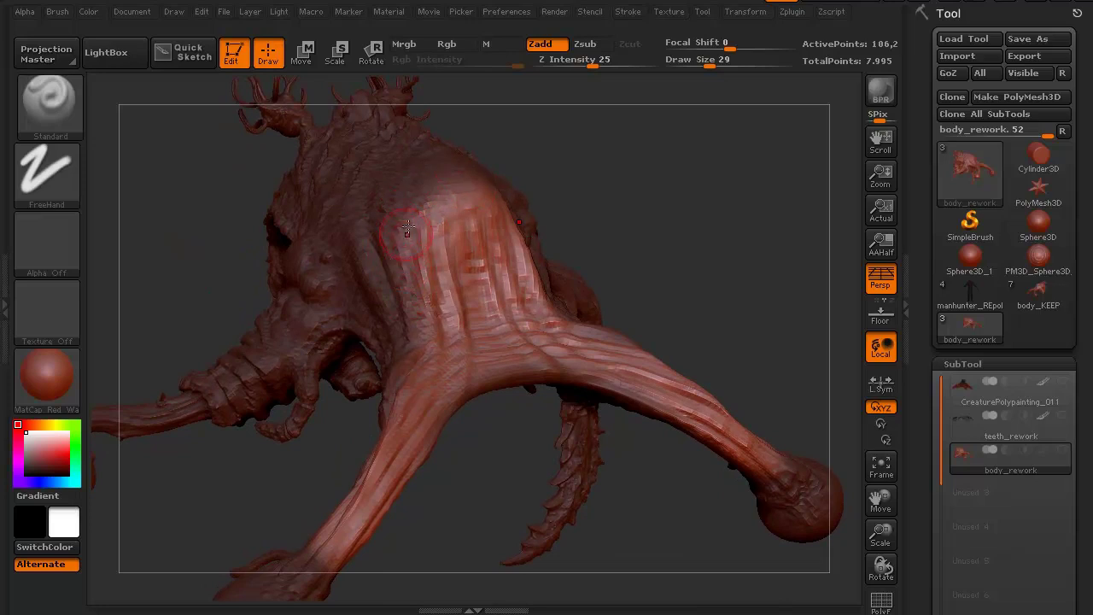
{"action": "key", "text": "ctrl"}
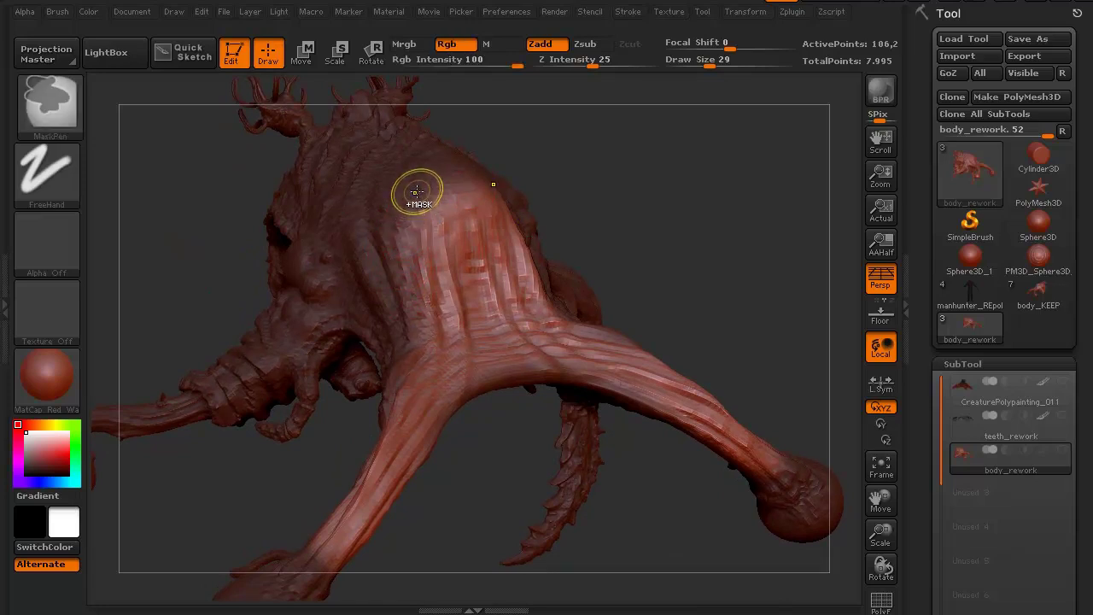
{"action": "left_click_drag", "start_coordinate": [186, 240], "coordinate": [400, 223]}
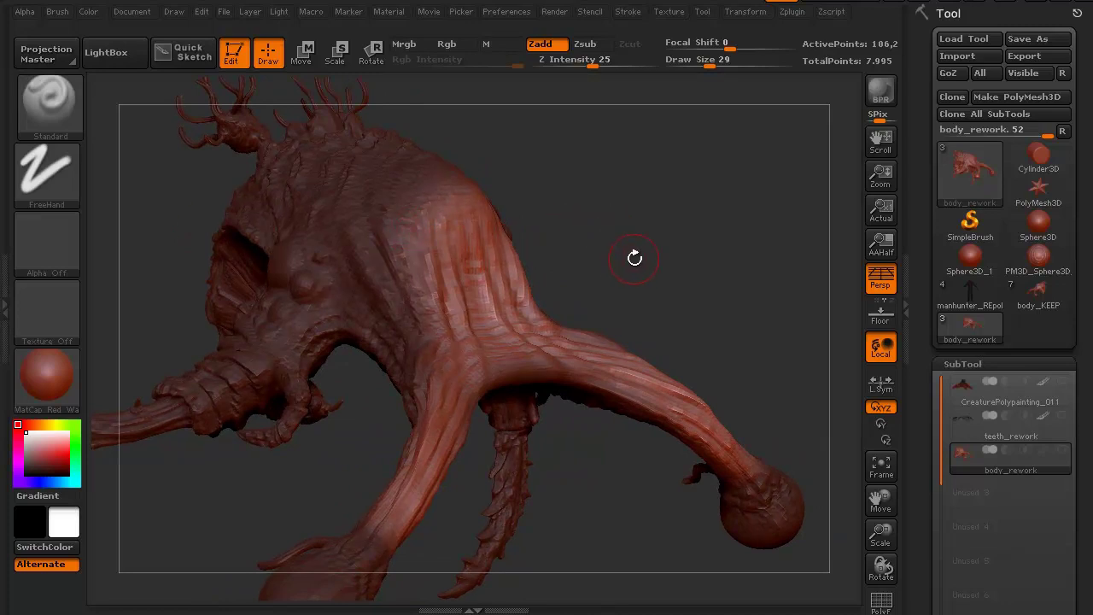
{"action": "key", "text": "ctrl+d"}
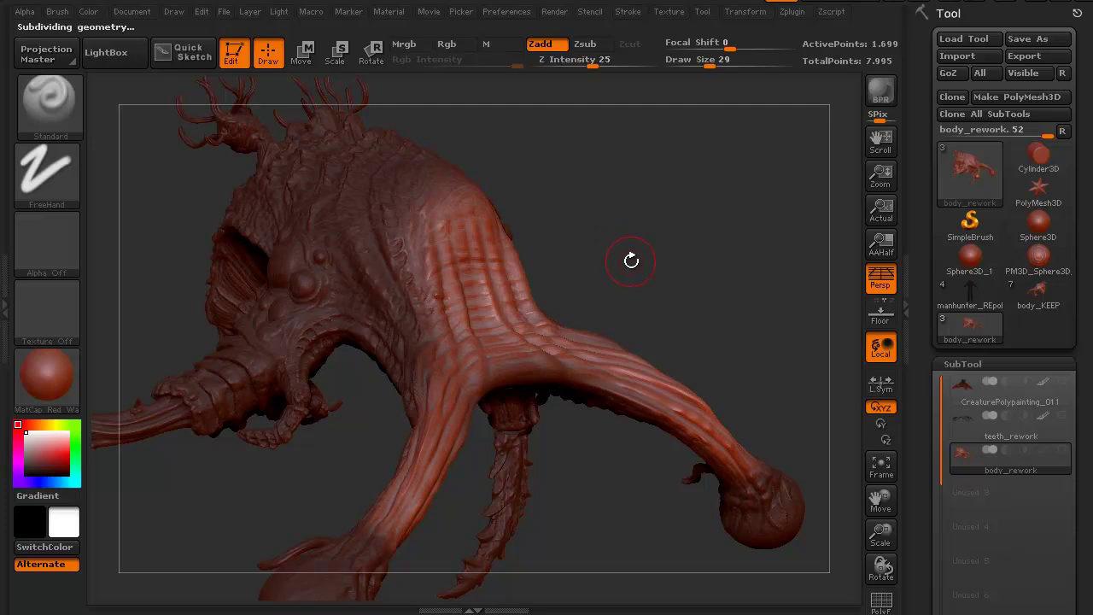
Step: Try building up the surface with the Standard brush across the softened mask boundary on the back
{"action": "left_click_drag", "start_coordinate": [639, 263], "coordinate": [582, 249]}
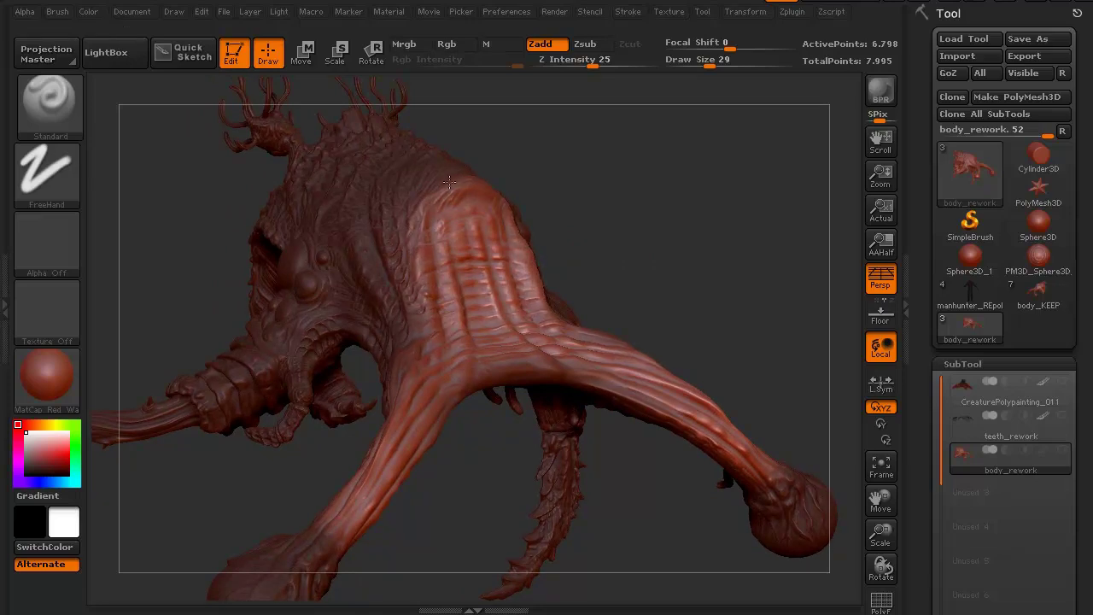
{"action": "left_click_drag", "start_coordinate": [414, 229], "coordinate": [416, 218]}
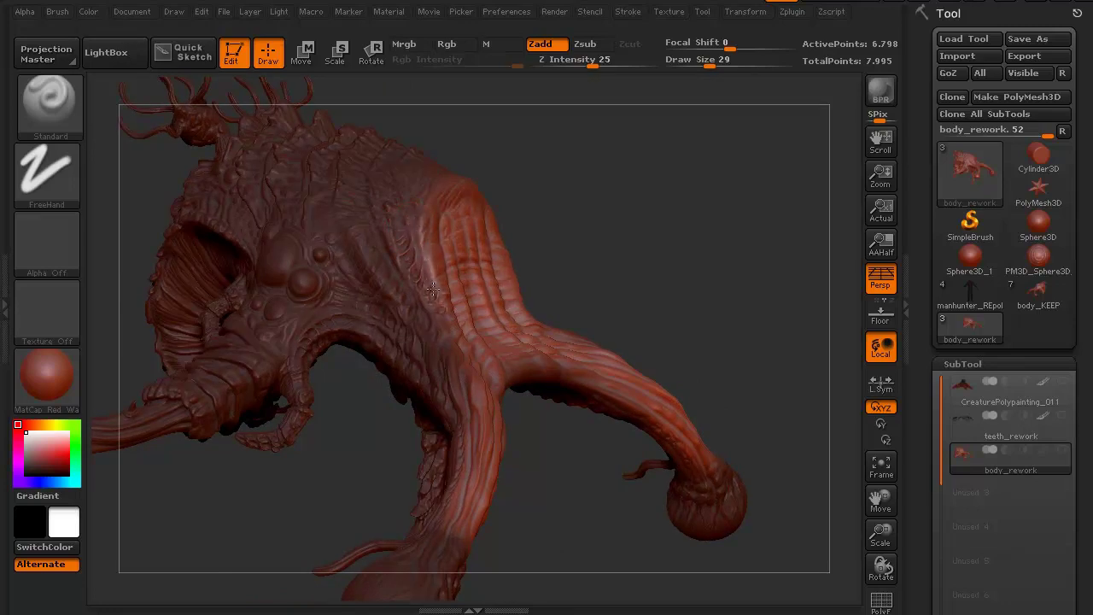
{"action": "left_click_drag", "start_coordinate": [378, 459], "coordinate": [340, 333]}
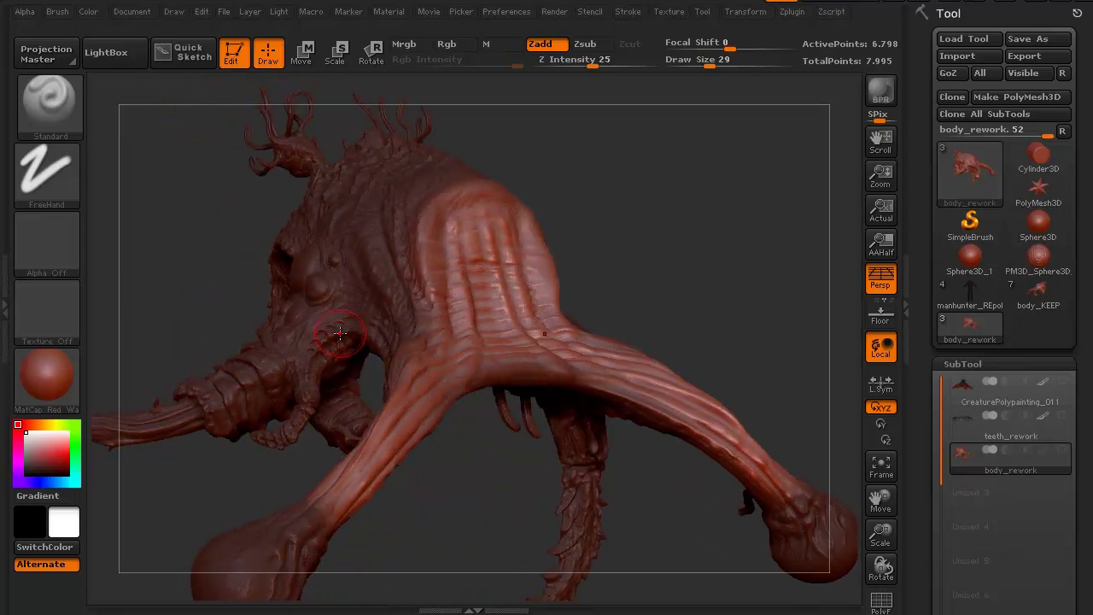
{"action": "key", "text": "ctrl"}
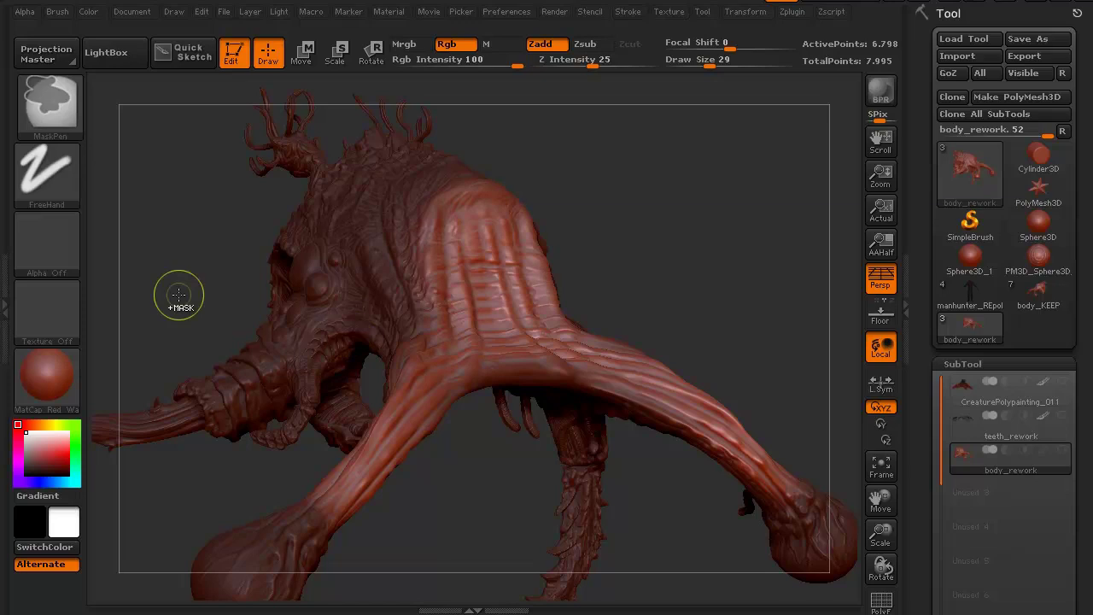
{"action": "mouse_move", "coordinate": [193, 271]}
{"action": "left_mouse_down"}
{"action": "mouse_move", "coordinate": [182, 304]}
{"action": "mouse_move", "coordinate": [171, 224]}
{"action": "mouse_move", "coordinate": [210, 260]}
{"action": "left_mouse_up"}
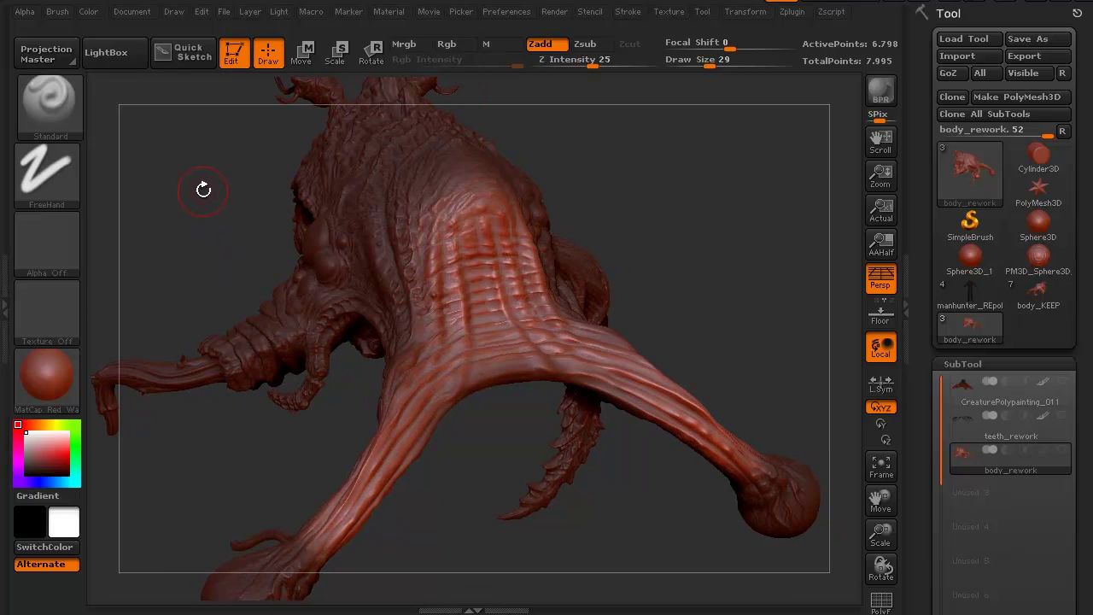
Step: Clear the existing mask from the body and paint a new mask patch over the ribbed area of the back
{"action": "key", "text": "ctrl"}
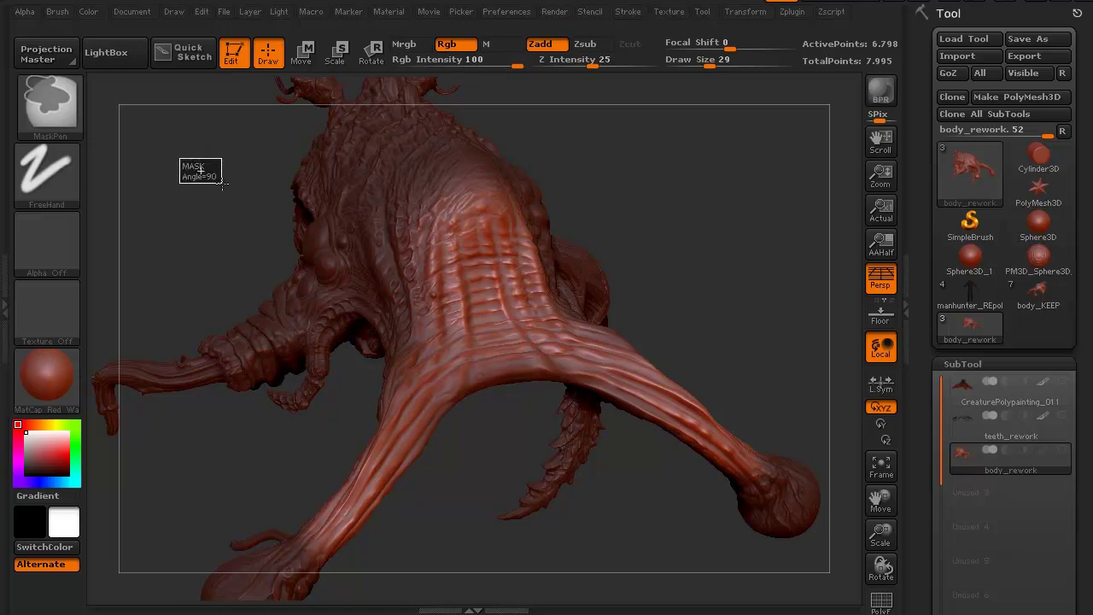
{"action": "left_click", "coordinate": [217, 172], "text": "ctrl"}
{"action": "mouse_move", "coordinate": [213, 204]}
{"action": "left_mouse_down"}
{"action": "mouse_move", "coordinate": [195, 191]}
{"action": "mouse_move", "coordinate": [200, 246]}
{"action": "mouse_move", "coordinate": [196, 234]}
{"action": "left_mouse_up"}
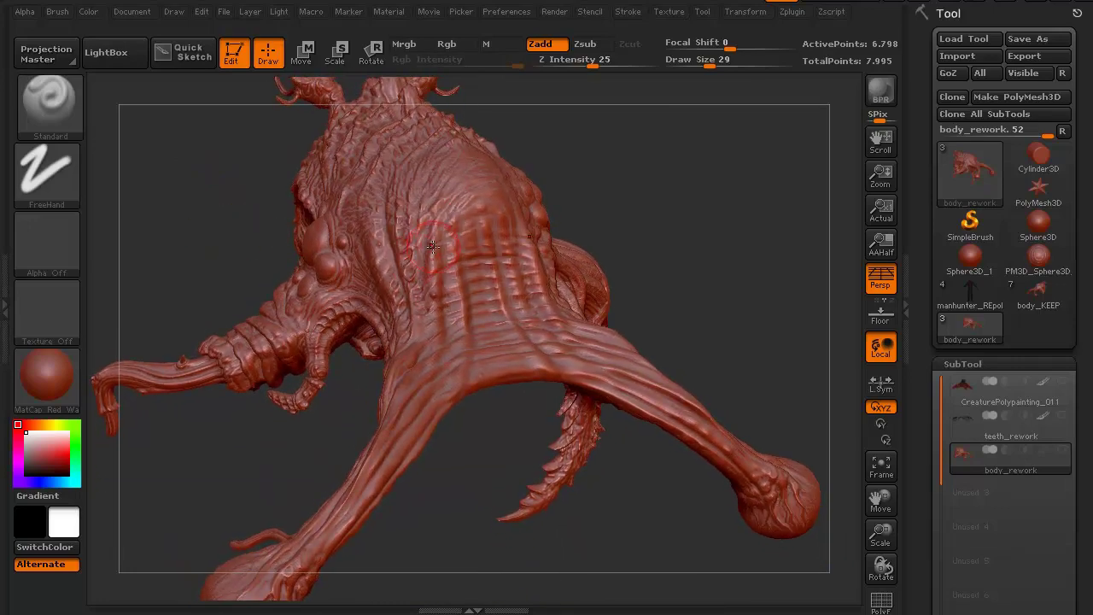
{"action": "key", "text": "ctrl"}
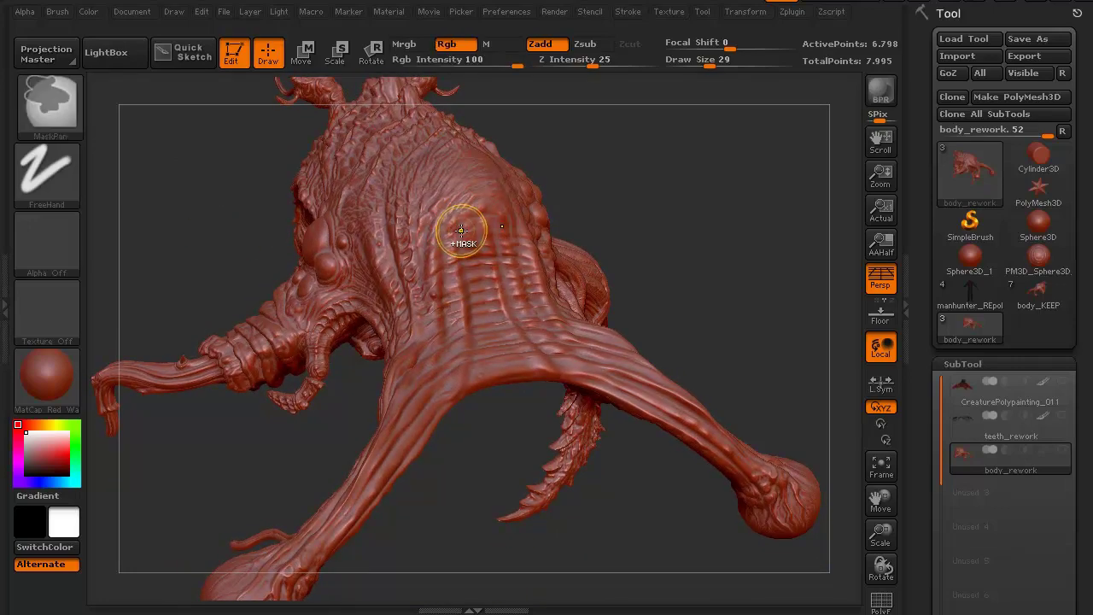
{"action": "mouse_move", "coordinate": [469, 232]}
{"action": "left_mouse_down", "text": "ctrl"}
{"action": "mouse_move", "coordinate": [467, 276]}
{"action": "mouse_move", "coordinate": [496, 279]}
{"action": "mouse_move", "coordinate": [508, 231]}
{"action": "mouse_move", "coordinate": [479, 216]}
{"action": "mouse_move", "coordinate": [446, 251]}
{"action": "mouse_move", "coordinate": [454, 295]}
{"action": "mouse_move", "coordinate": [501, 290]}
{"action": "mouse_move", "coordinate": [470, 249]}
{"action": "mouse_move", "coordinate": [494, 246]}
{"action": "mouse_move", "coordinate": [450, 254]}
{"action": "mouse_move", "coordinate": [512, 261]}
{"action": "mouse_move", "coordinate": [478, 209]}
{"action": "mouse_move", "coordinate": [438, 248]}
{"action": "mouse_move", "coordinate": [439, 291]}
{"action": "mouse_move", "coordinate": [499, 303]}
{"action": "left_mouse_up", "text": "ctrl"}
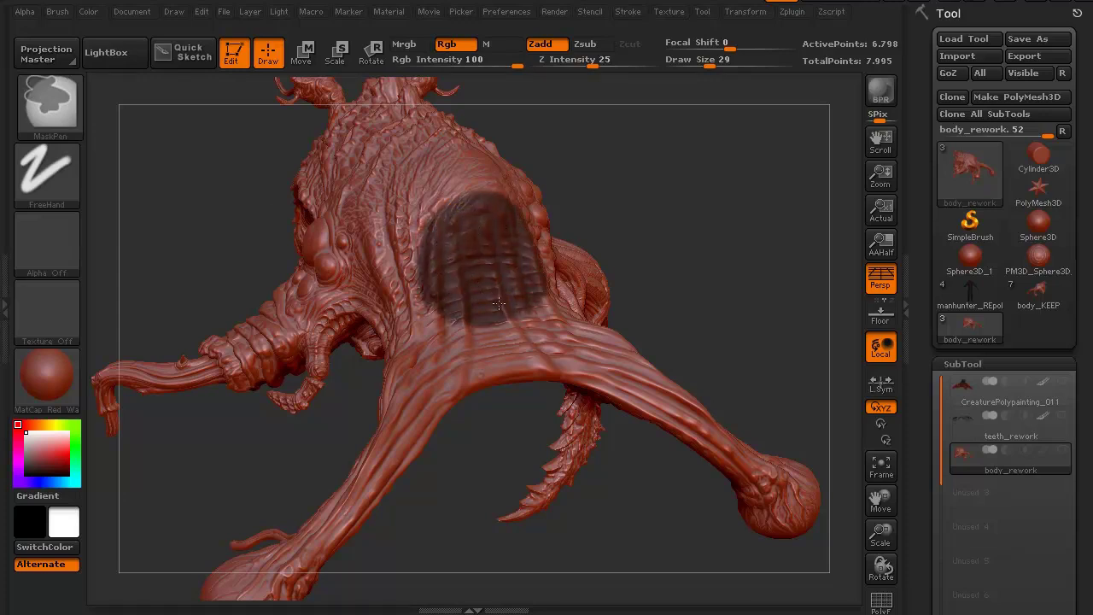
Step: Sharpen the edges of the painted mask patch on the back several times with Sharpen Mask
{"action": "mouse_move", "coordinate": [168, 205]}
{"action": "left_mouse_down"}
{"action": "mouse_move", "coordinate": [231, 209]}
{"action": "mouse_move", "coordinate": [191, 205]}
{"action": "mouse_move", "coordinate": [197, 184]}
{"action": "mouse_move", "coordinate": [406, 224]}
{"action": "left_mouse_up"}
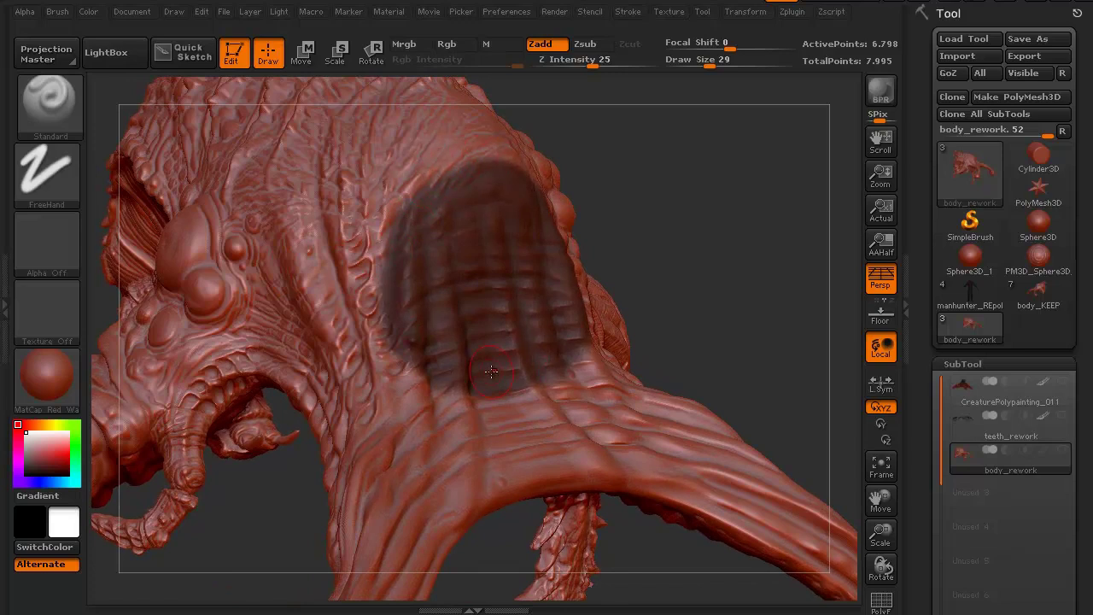
{"action": "left_click_drag", "start_coordinate": [1083, 504], "coordinate": [1084, 308]}
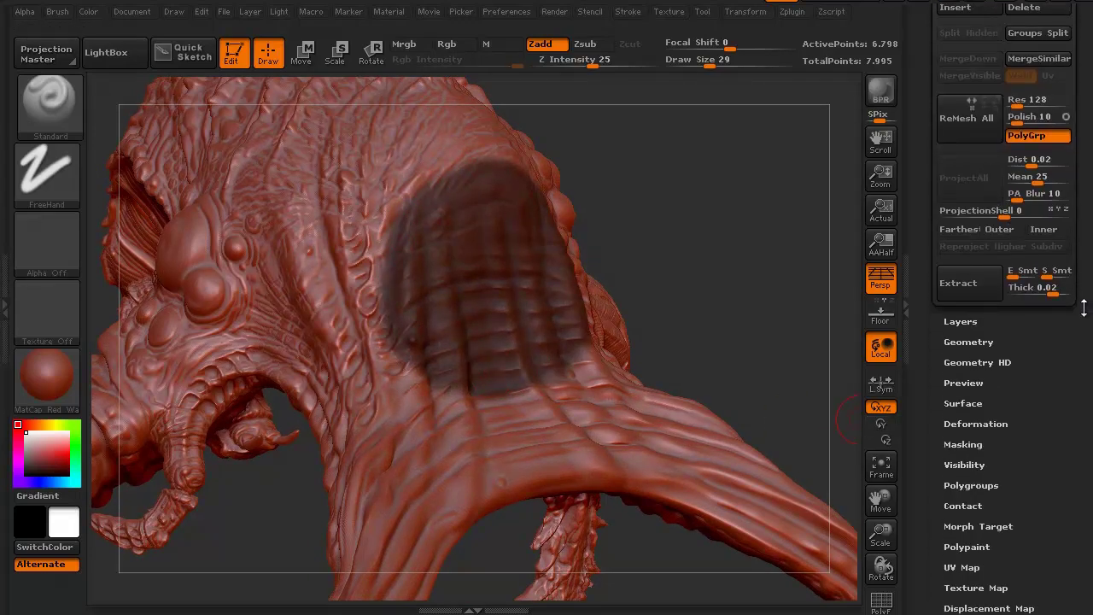
{"action": "left_click", "coordinate": [968, 440]}
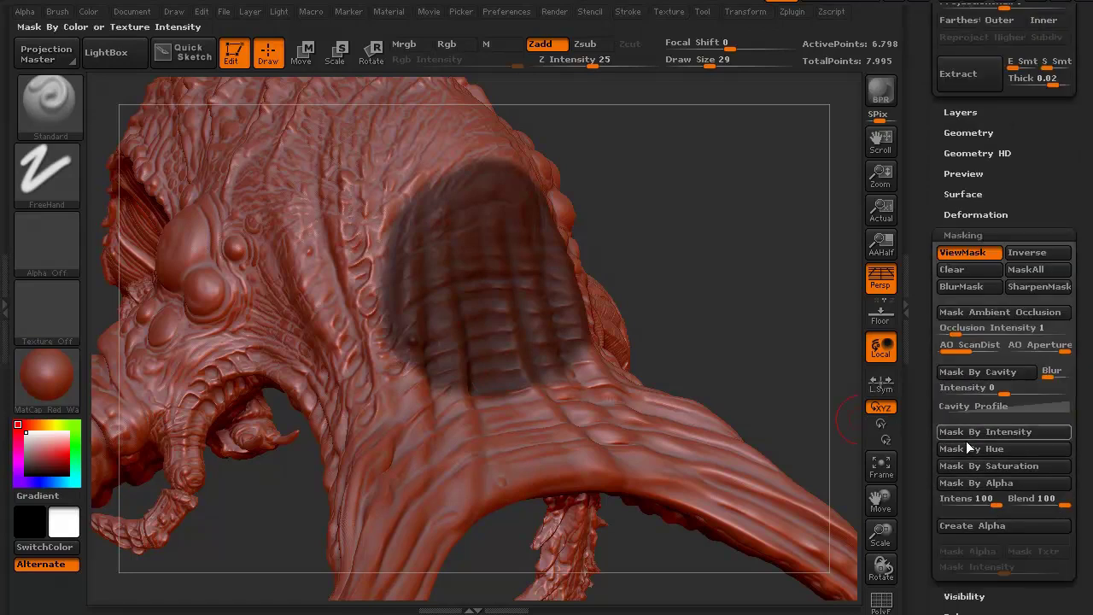
{"action": "left_click", "coordinate": [1029, 287]}
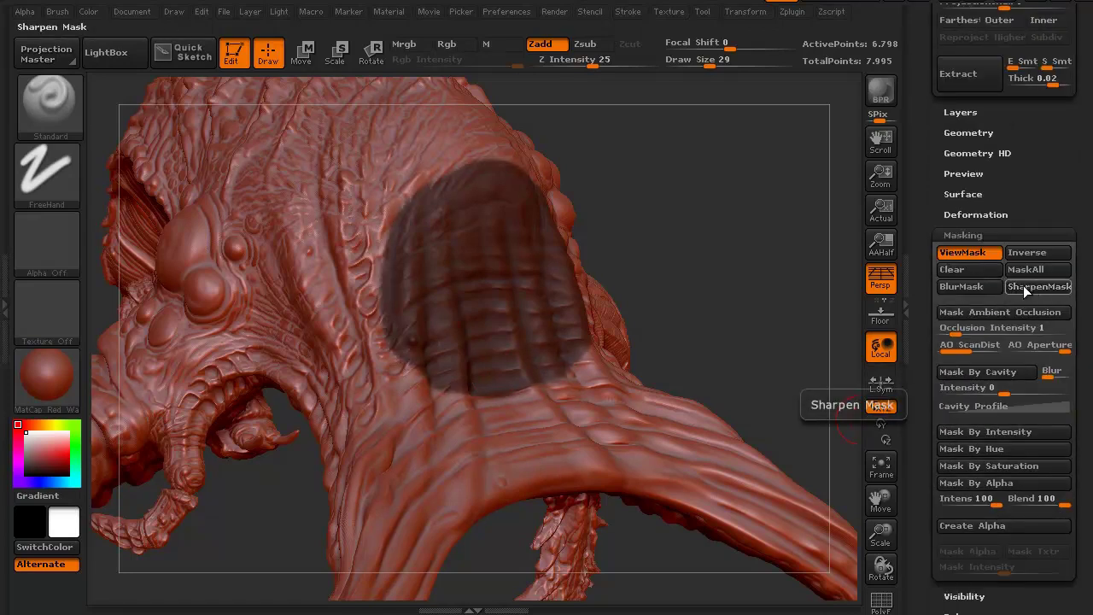
{"action": "mouse_move", "coordinate": [794, 286]}
{"action": "left_mouse_down"}
{"action": "mouse_move", "coordinate": [740, 293]}
{"action": "mouse_move", "coordinate": [731, 254]}
{"action": "mouse_move", "coordinate": [711, 273]}
{"action": "mouse_move", "coordinate": [708, 256]}
{"action": "mouse_move", "coordinate": [714, 282]}
{"action": "mouse_move", "coordinate": [558, 186]}
{"action": "left_mouse_up"}
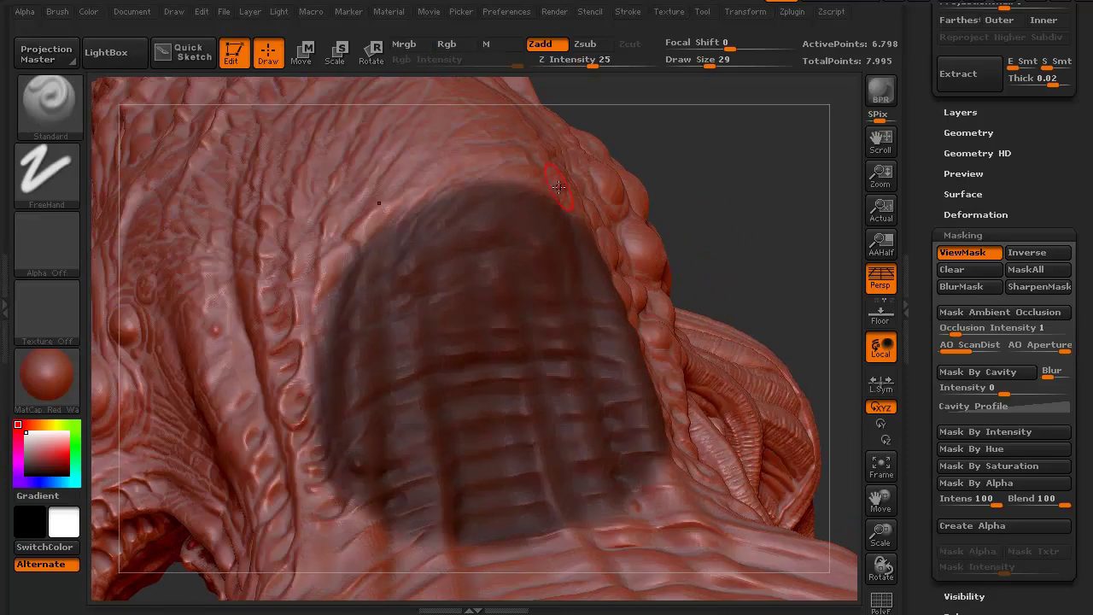
{"action": "left_click", "coordinate": [1022, 288]}
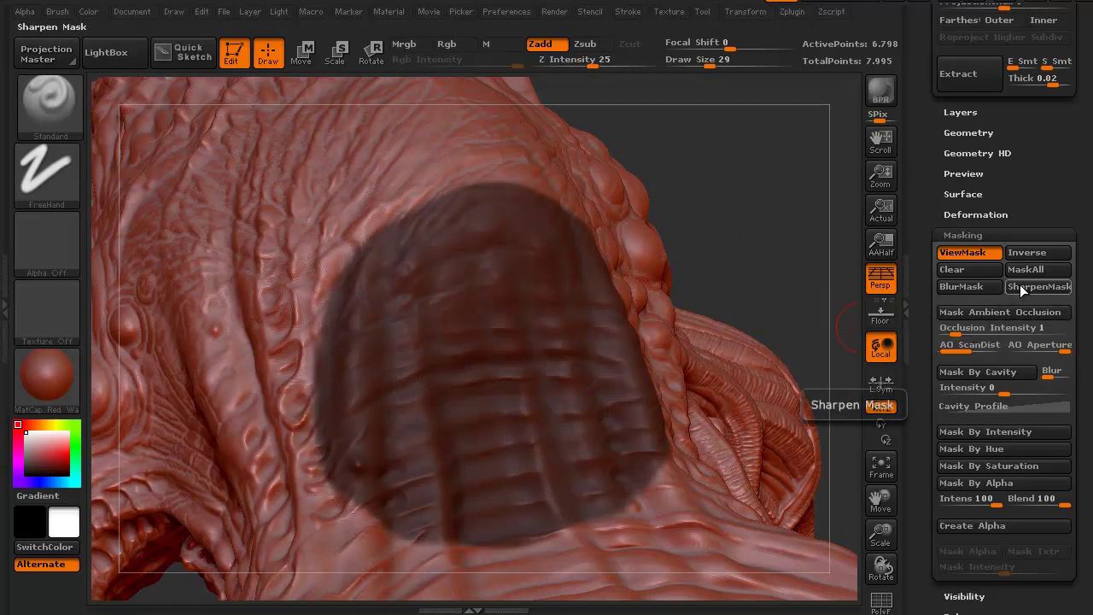
{"action": "left_click", "coordinate": [1020, 284]}
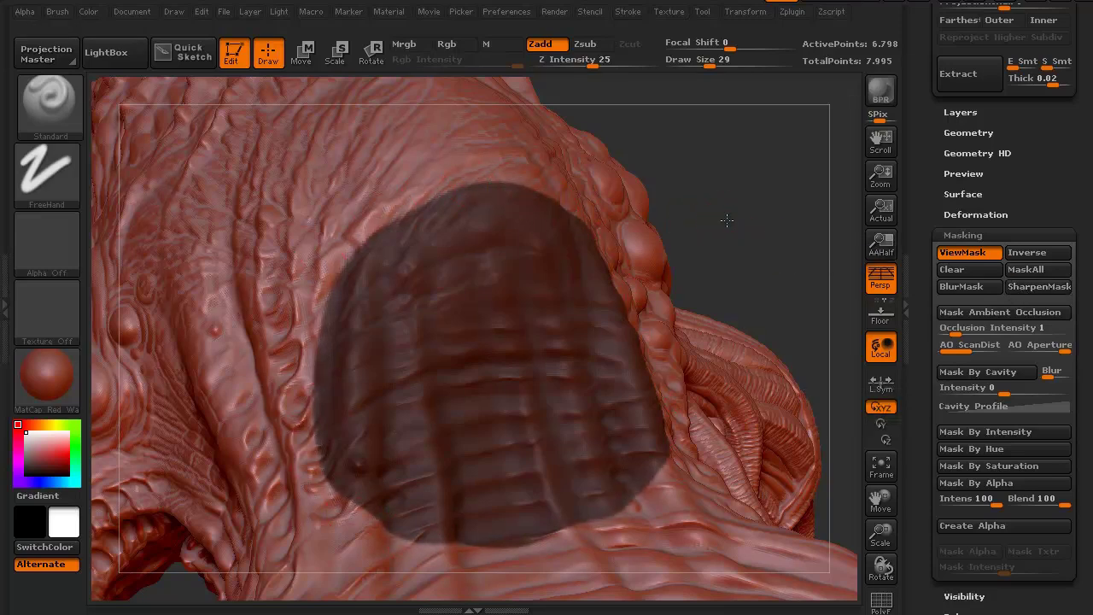
Step: Soften the edges of the mask patch on the back with Blur Mask
{"action": "left_click_drag", "start_coordinate": [726, 220], "coordinate": [672, 229]}
{"action": "left_click", "coordinate": [952, 287]}
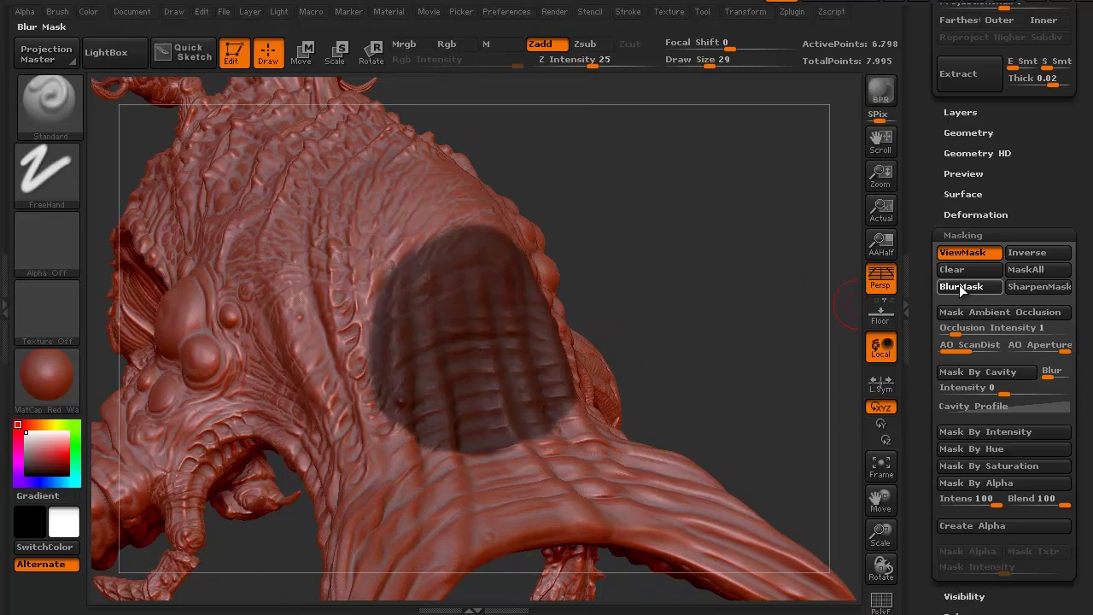
{"action": "left_click_drag", "start_coordinate": [675, 275], "coordinate": [600, 256]}
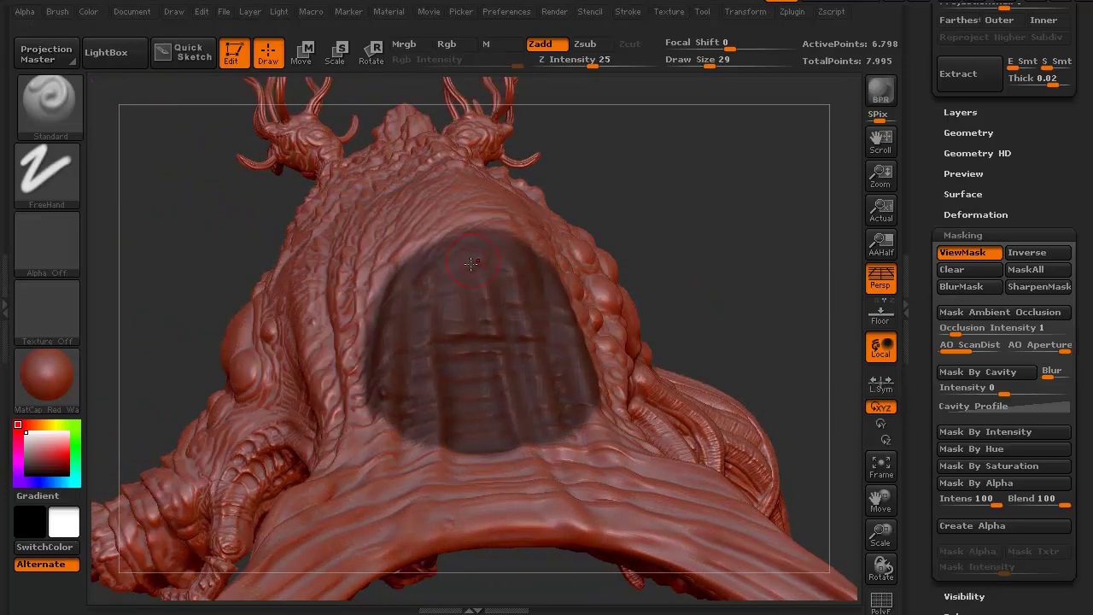
{"action": "left_click_drag", "start_coordinate": [146, 250], "coordinate": [151, 288]}
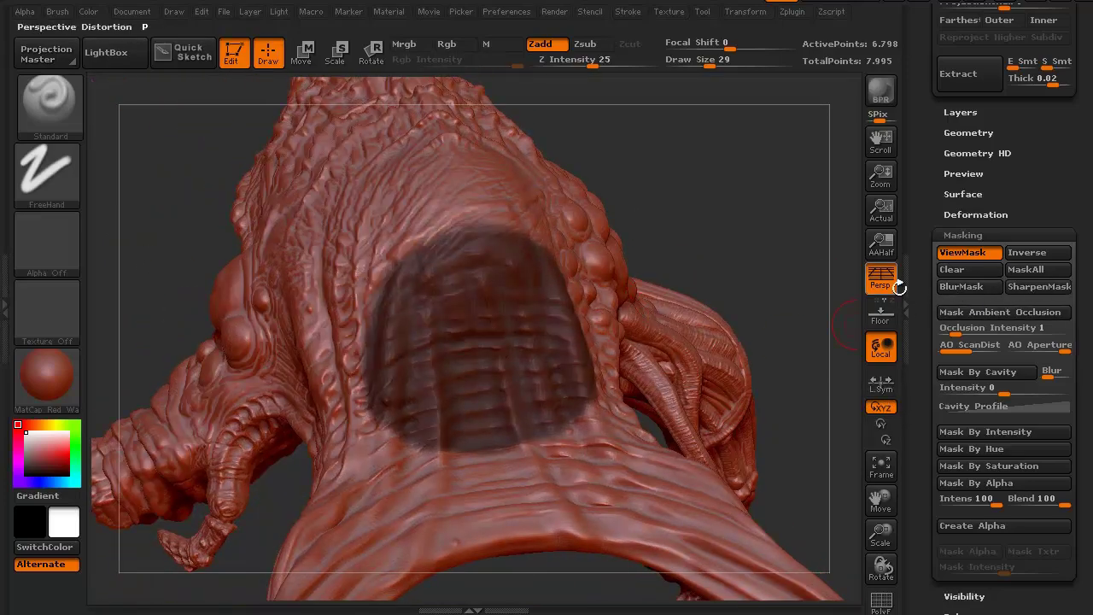
{"action": "left_click_drag", "start_coordinate": [729, 243], "coordinate": [702, 213]}
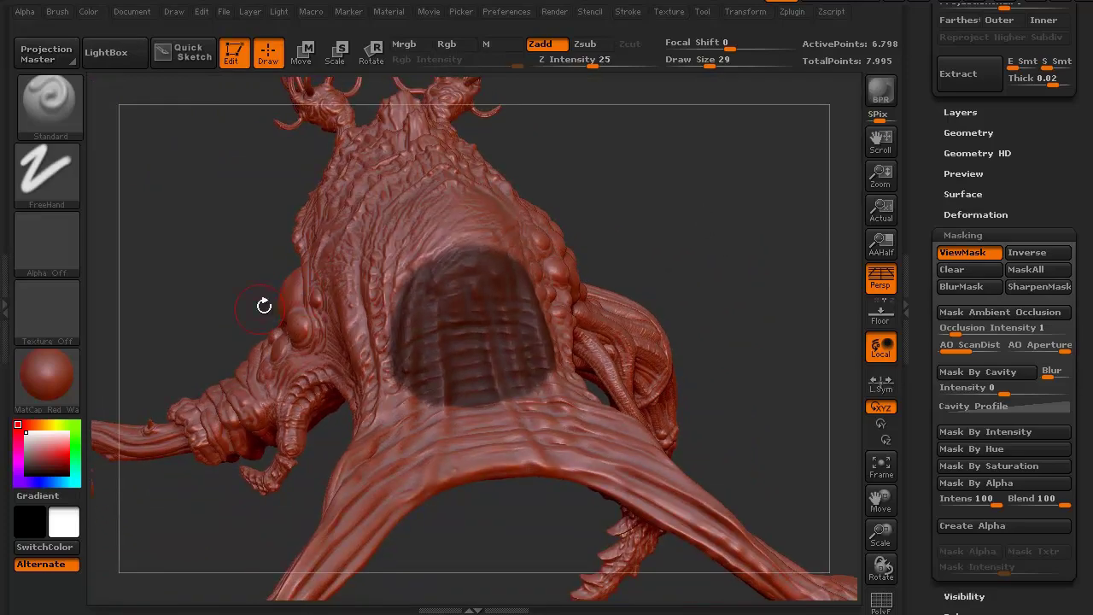
Step: Hide the mask's display on the body while keeping the mask itself active
{"action": "key", "text": "ctrl+h"}
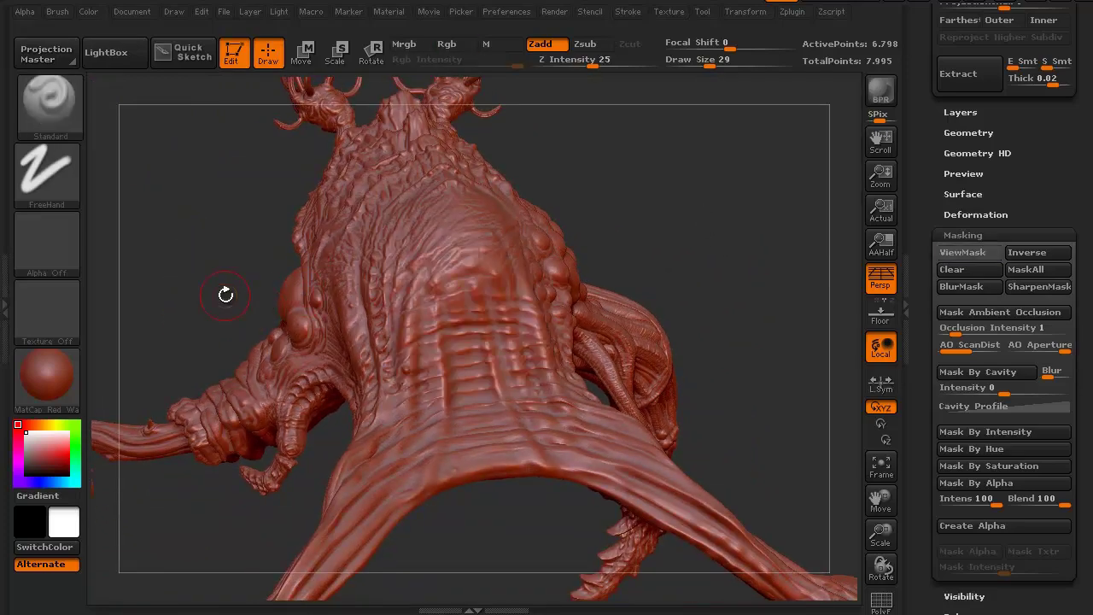
{"action": "left_click_drag", "start_coordinate": [189, 298], "coordinate": [521, 272]}
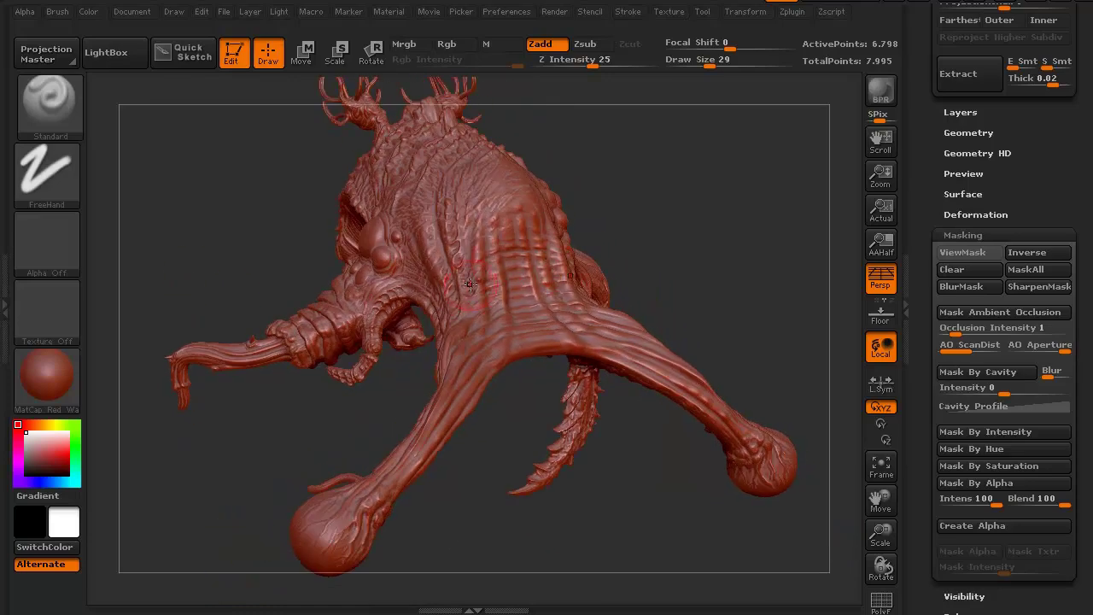
{"action": "left_click_drag", "start_coordinate": [296, 273], "coordinate": [298, 296]}
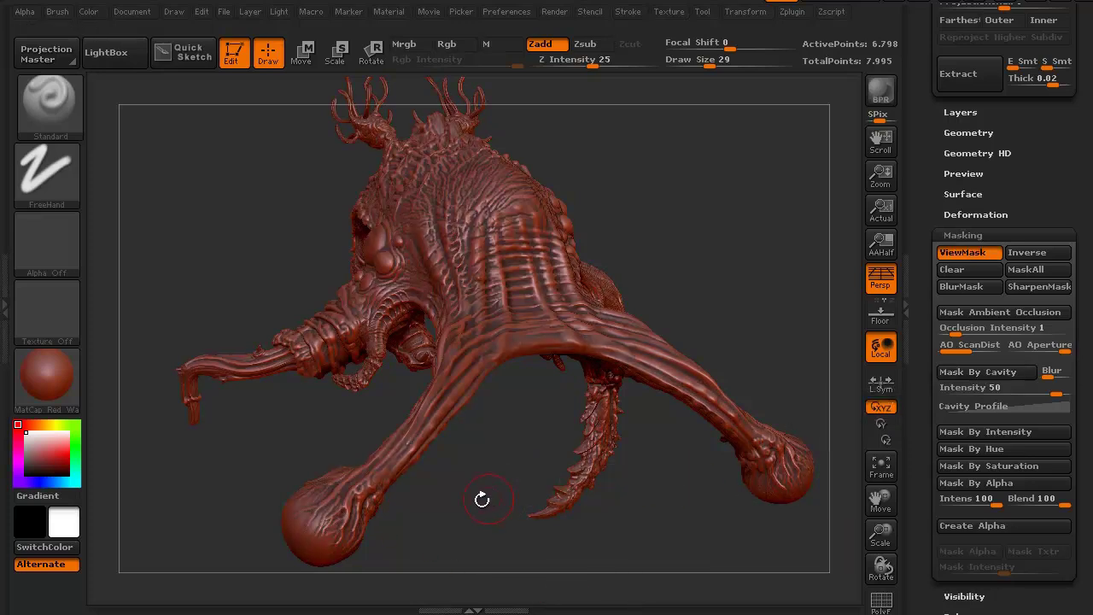
Step: Examine the cavity mask over the whole body and blur it to soften its transitions
{"action": "left_click_drag", "start_coordinate": [481, 498], "coordinate": [414, 491]}
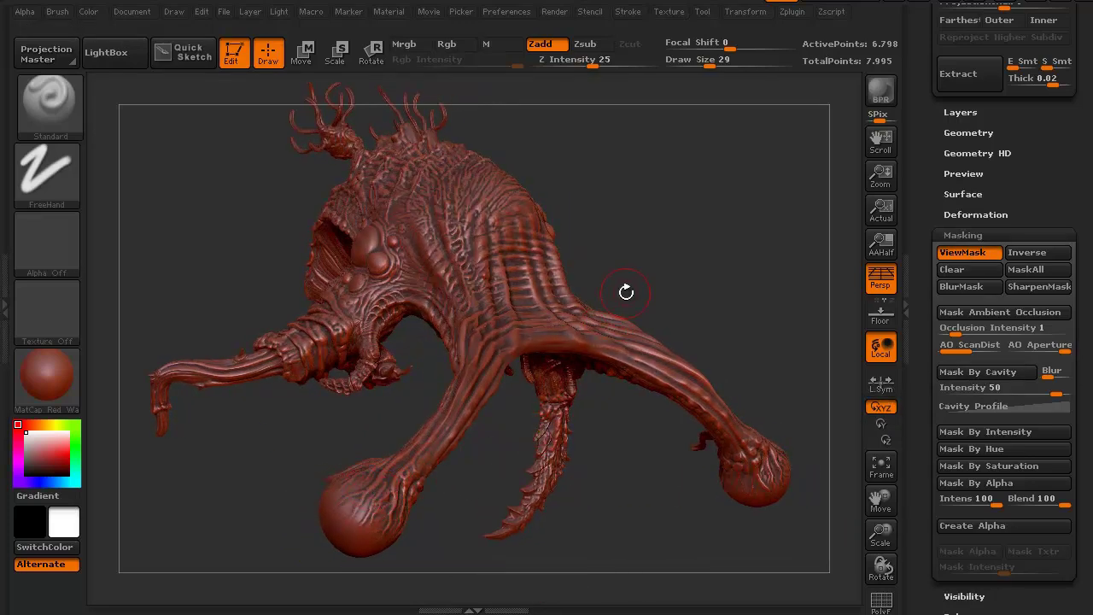
{"action": "mouse_move", "coordinate": [626, 292]}
{"action": "left_mouse_down", "text": "alt"}
{"action": "mouse_move", "coordinate": [700, 425]}
{"action": "mouse_move", "coordinate": [735, 271]}
{"action": "mouse_move", "coordinate": [766, 293]}
{"action": "mouse_move", "coordinate": [743, 299]}
{"action": "left_mouse_up", "text": "alt"}
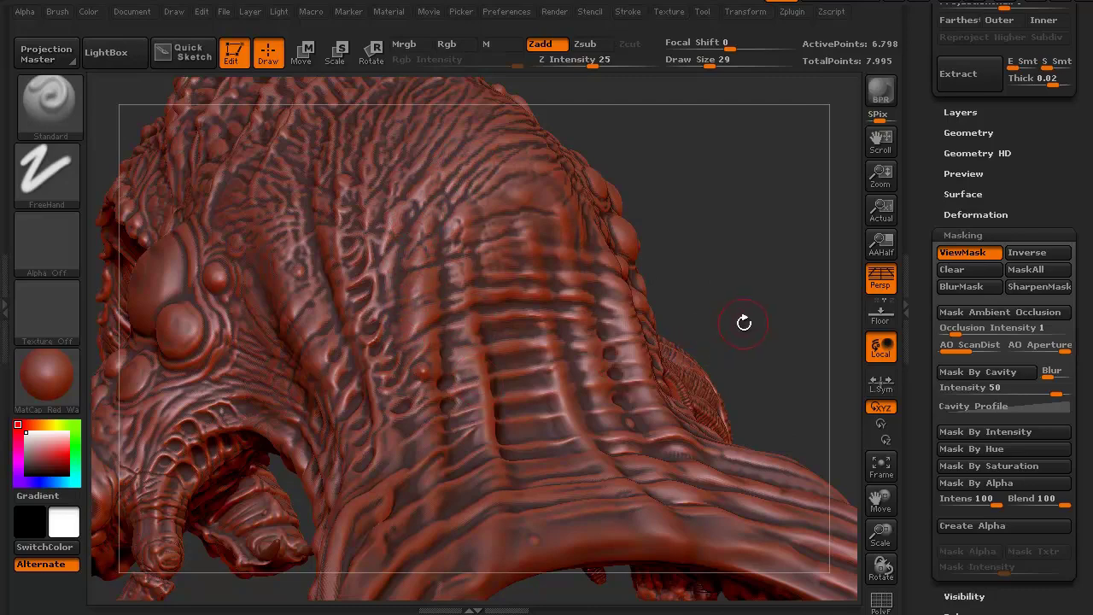
{"action": "mouse_move", "coordinate": [743, 323]}
{"action": "left_mouse_down"}
{"action": "mouse_move", "coordinate": [763, 312]}
{"action": "mouse_move", "coordinate": [743, 303]}
{"action": "mouse_move", "coordinate": [708, 322]}
{"action": "mouse_move", "coordinate": [759, 283]}
{"action": "mouse_move", "coordinate": [704, 285]}
{"action": "mouse_move", "coordinate": [695, 300]}
{"action": "mouse_move", "coordinate": [189, 264]}
{"action": "mouse_move", "coordinate": [219, 284]}
{"action": "left_mouse_up"}
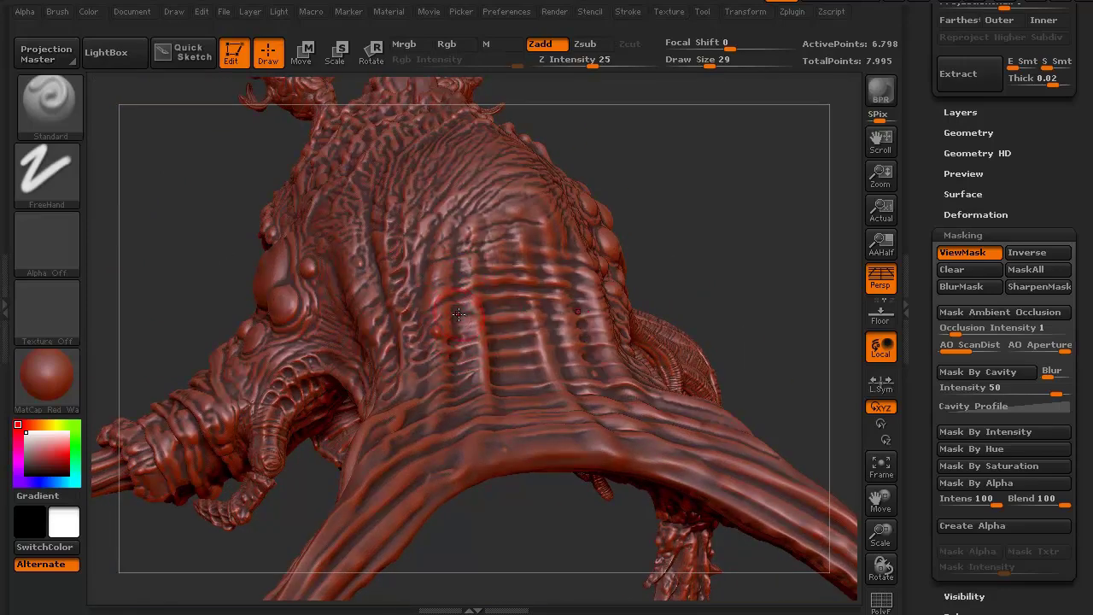
{"action": "key", "text": "ctrl"}
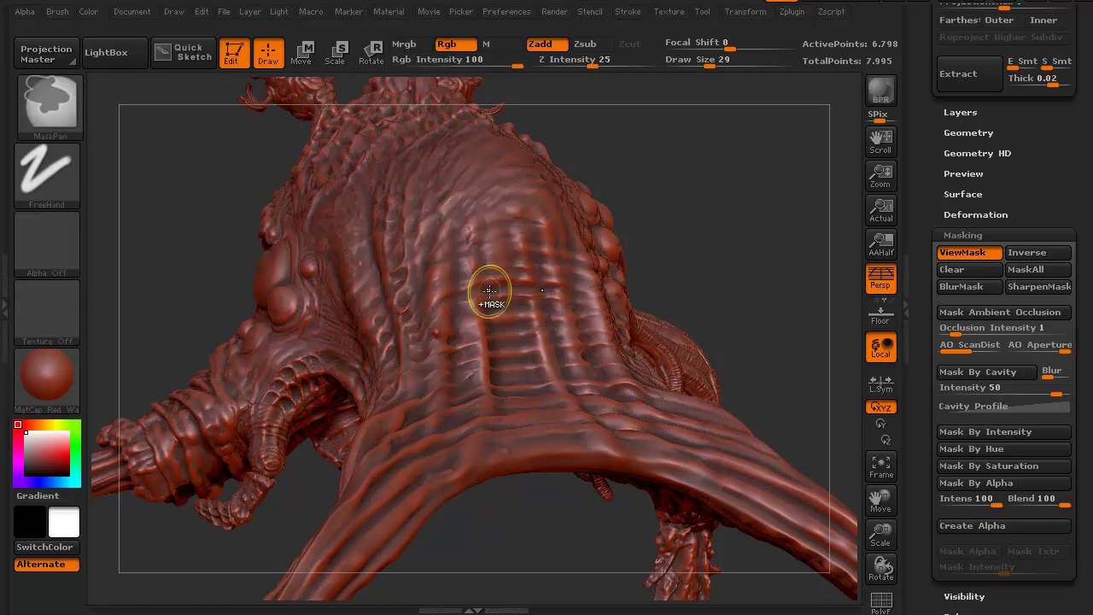
{"action": "mouse_move", "coordinate": [239, 290]}
{"action": "left_mouse_down"}
{"action": "mouse_move", "coordinate": [157, 257]}
{"action": "mouse_move", "coordinate": [150, 271]}
{"action": "left_mouse_up"}
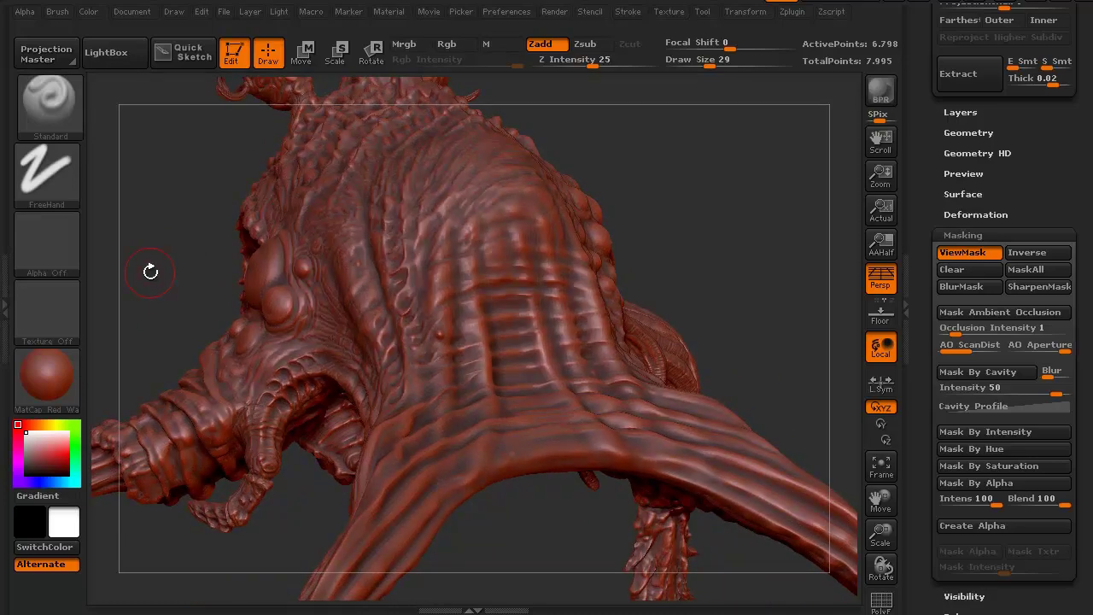
Step: Try building up the raised details on the back and side of the head through the cavity mask with the Standard brush
{"action": "mouse_move", "coordinate": [474, 216]}
{"action": "left_mouse_down"}
{"action": "mouse_move", "coordinate": [461, 252]}
{"action": "mouse_move", "coordinate": [492, 304]}
{"action": "mouse_move", "coordinate": [568, 342]}
{"action": "mouse_move", "coordinate": [478, 359]}
{"action": "mouse_move", "coordinate": [585, 382]}
{"action": "mouse_move", "coordinate": [436, 270]}
{"action": "mouse_move", "coordinate": [632, 385]}
{"action": "mouse_move", "coordinate": [636, 418]}
{"action": "mouse_move", "coordinate": [623, 418]}
{"action": "mouse_move", "coordinate": [679, 424]}
{"action": "left_mouse_up"}
{"action": "mouse_move", "coordinate": [385, 253]}
{"action": "left_mouse_down"}
{"action": "mouse_move", "coordinate": [396, 190]}
{"action": "mouse_move", "coordinate": [410, 243]}
{"action": "mouse_move", "coordinate": [404, 200]}
{"action": "mouse_move", "coordinate": [463, 155]}
{"action": "mouse_move", "coordinate": [496, 161]}
{"action": "mouse_move", "coordinate": [465, 184]}
{"action": "mouse_move", "coordinate": [381, 177]}
{"action": "left_mouse_up"}
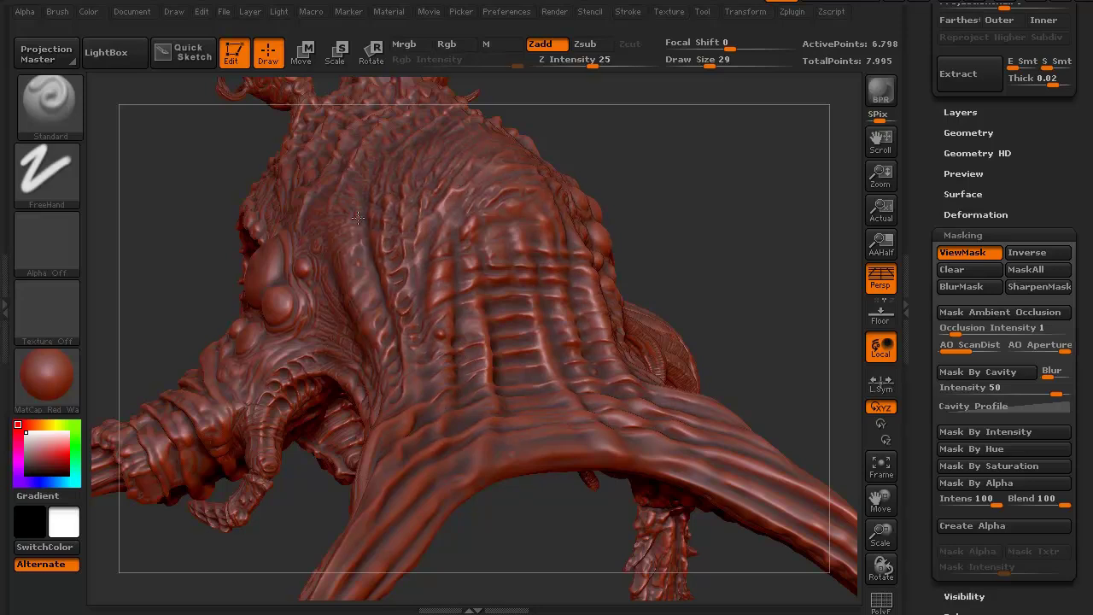
{"action": "mouse_move", "coordinate": [357, 217]}
{"action": "left_mouse_down"}
{"action": "mouse_move", "coordinate": [347, 243]}
{"action": "mouse_move", "coordinate": [362, 284]}
{"action": "left_mouse_up"}
{"action": "left_click_drag", "start_coordinate": [191, 171], "coordinate": [316, 299]}
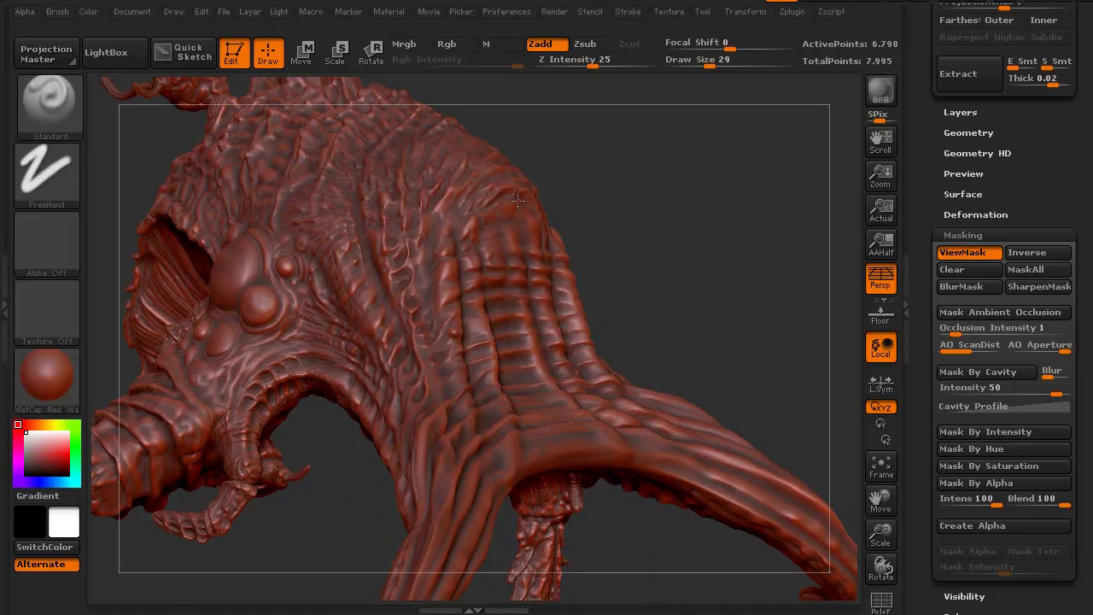
{"action": "mouse_move", "coordinate": [328, 532]}
{"action": "left_mouse_down"}
{"action": "mouse_move", "coordinate": [171, 236]}
{"action": "mouse_move", "coordinate": [165, 251]}
{"action": "mouse_move", "coordinate": [176, 247]}
{"action": "mouse_move", "coordinate": [166, 217]}
{"action": "mouse_move", "coordinate": [232, 231]}
{"action": "left_mouse_up"}
Step: Invert the cavity mask so the raised details are protected and the crevices are left unmasked
{"action": "key", "text": "ctrl"}
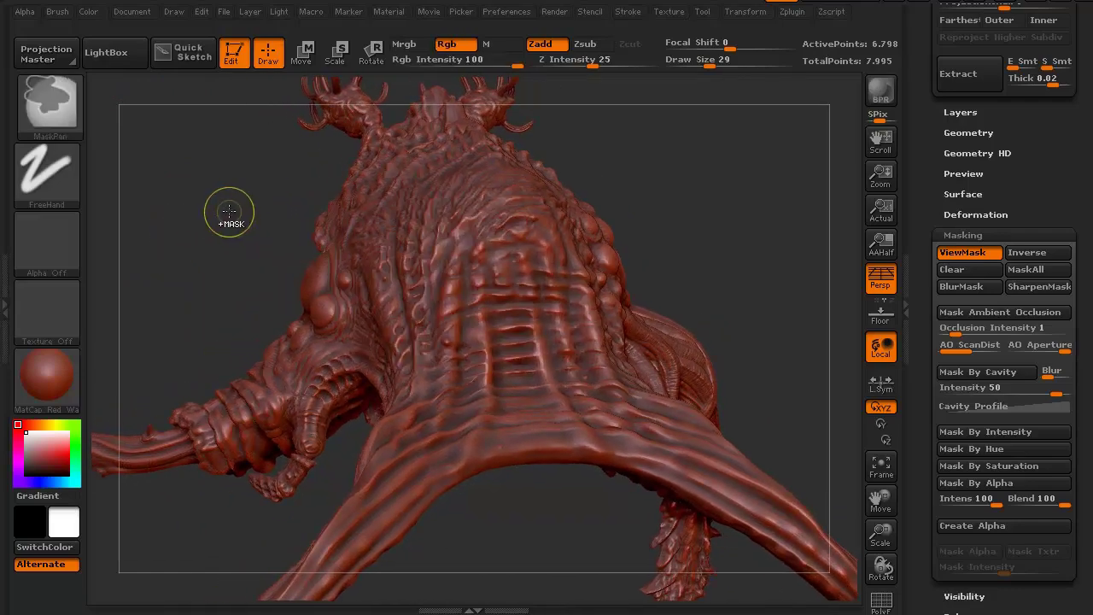
{"action": "left_click_drag", "start_coordinate": [227, 214], "coordinate": [225, 243]}
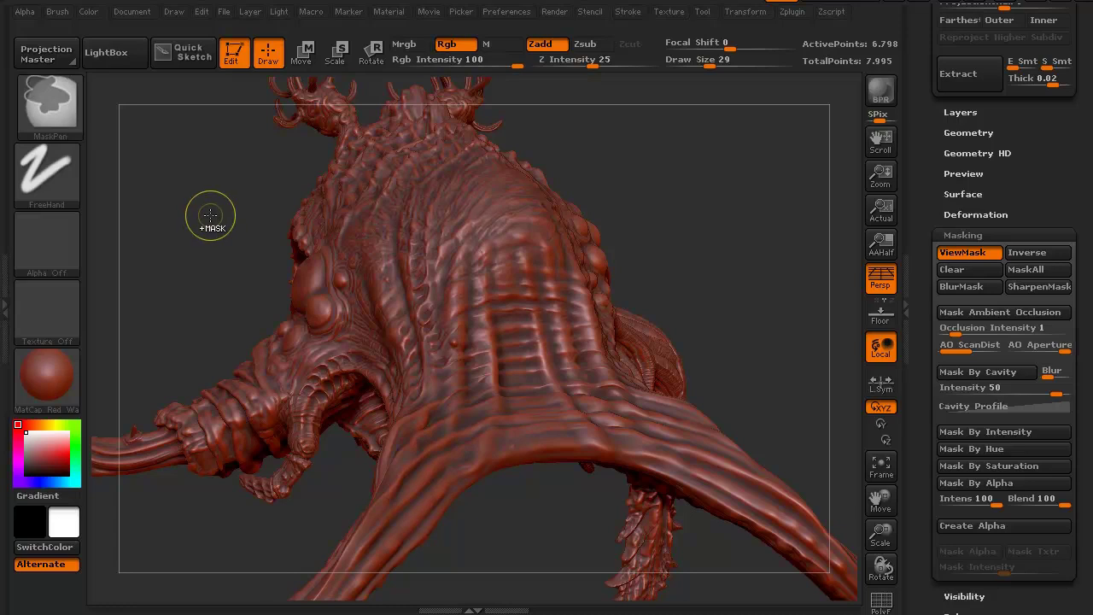
{"action": "left_click", "coordinate": [209, 220], "text": "ctrl"}
{"action": "left_click_drag", "start_coordinate": [205, 227], "coordinate": [374, 299]}
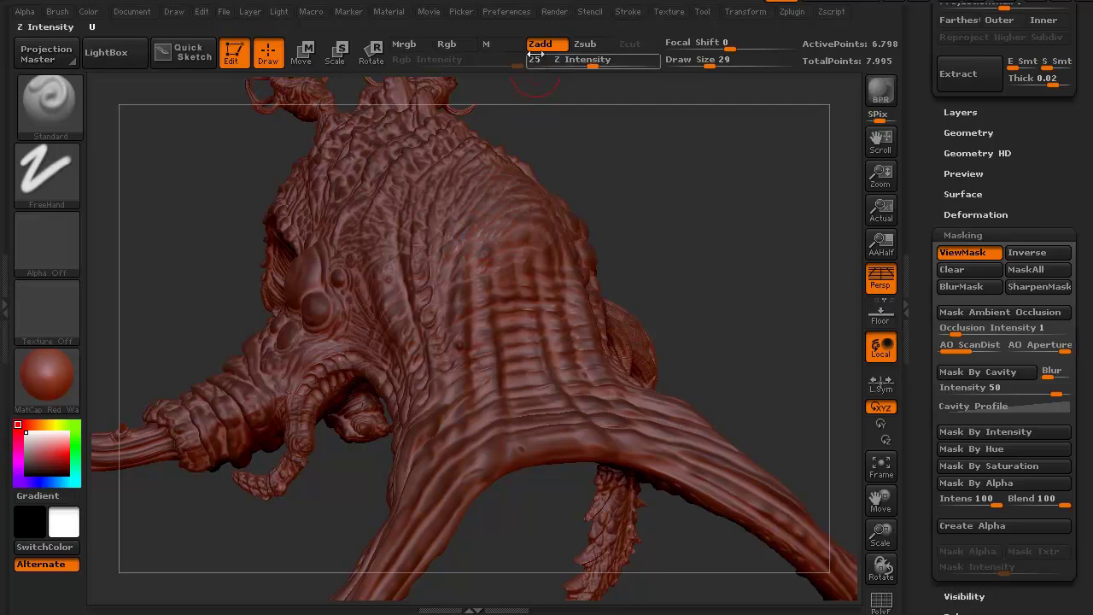
Step: Try brushing over the back through the inverted cavity mask with the Standard brush, toggling the mask's display to check the surface
{"action": "mouse_move", "coordinate": [497, 302]}
{"action": "left_mouse_down"}
{"action": "mouse_move", "coordinate": [511, 227]}
{"action": "mouse_move", "coordinate": [522, 230]}
{"action": "mouse_move", "coordinate": [501, 211]}
{"action": "mouse_move", "coordinate": [469, 264]}
{"action": "mouse_move", "coordinate": [446, 267]}
{"action": "mouse_move", "coordinate": [460, 303]}
{"action": "mouse_move", "coordinate": [452, 254]}
{"action": "mouse_move", "coordinate": [471, 410]}
{"action": "mouse_move", "coordinate": [484, 348]}
{"action": "mouse_move", "coordinate": [479, 407]}
{"action": "mouse_move", "coordinate": [445, 377]}
{"action": "mouse_move", "coordinate": [439, 296]}
{"action": "mouse_move", "coordinate": [455, 244]}
{"action": "mouse_move", "coordinate": [439, 274]}
{"action": "mouse_move", "coordinate": [454, 229]}
{"action": "mouse_move", "coordinate": [489, 198]}
{"action": "mouse_move", "coordinate": [473, 182]}
{"action": "mouse_move", "coordinate": [451, 213]}
{"action": "mouse_move", "coordinate": [444, 180]}
{"action": "mouse_move", "coordinate": [416, 271]}
{"action": "mouse_move", "coordinate": [422, 312]}
{"action": "mouse_move", "coordinate": [402, 300]}
{"action": "mouse_move", "coordinate": [444, 339]}
{"action": "mouse_move", "coordinate": [444, 434]}
{"action": "mouse_move", "coordinate": [496, 369]}
{"action": "mouse_move", "coordinate": [506, 326]}
{"action": "mouse_move", "coordinate": [521, 370]}
{"action": "mouse_move", "coordinate": [492, 411]}
{"action": "left_mouse_up"}
{"action": "mouse_move", "coordinate": [165, 222]}
{"action": "left_mouse_down"}
{"action": "mouse_move", "coordinate": [163, 234]}
{"action": "mouse_move", "coordinate": [193, 261]}
{"action": "mouse_move", "coordinate": [200, 251]}
{"action": "mouse_move", "coordinate": [174, 214]}
{"action": "mouse_move", "coordinate": [195, 215]}
{"action": "mouse_move", "coordinate": [215, 259]}
{"action": "left_mouse_up"}
{"action": "key", "text": "ctrl+h"}
{"action": "key", "text": "ctrl"}
{"action": "left_click", "coordinate": [212, 263], "text": "ctrl"}
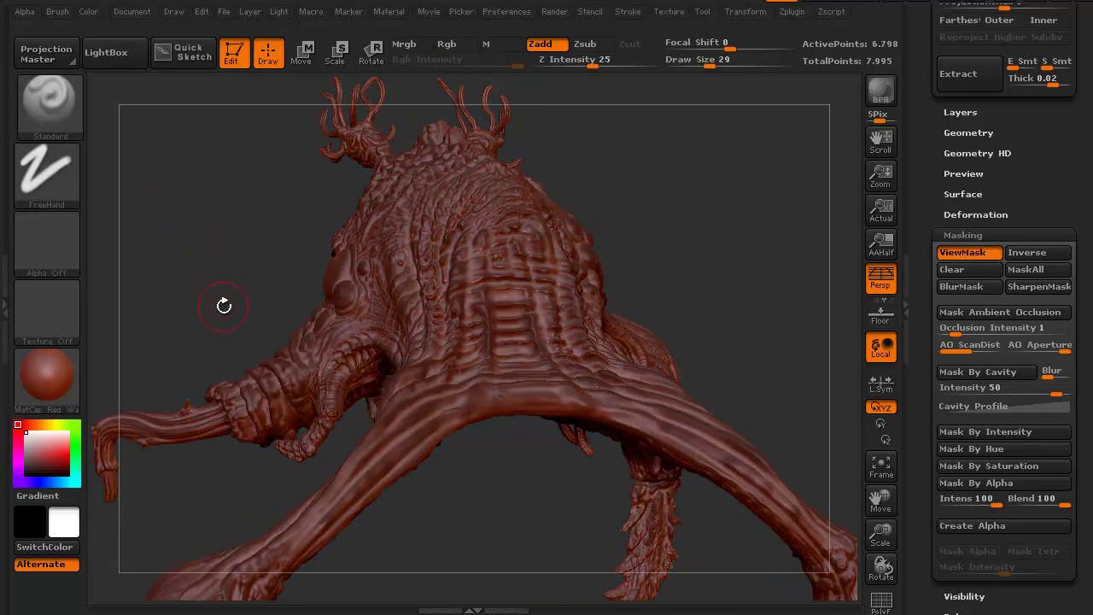
{"action": "left_click", "coordinate": [210, 316], "text": "ctrl"}
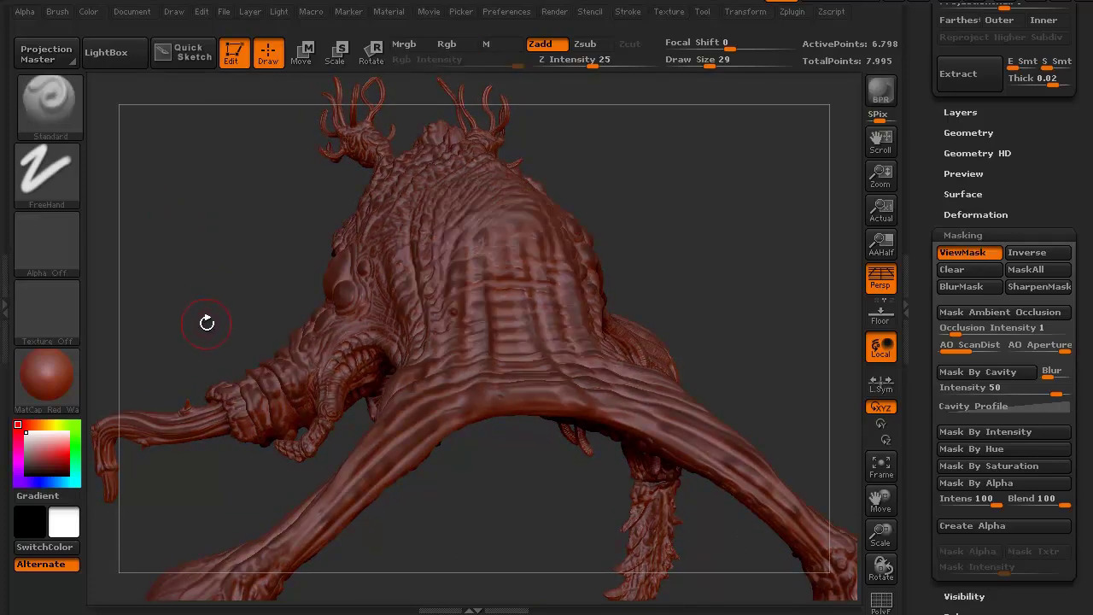
Step: Clear the inverted cavity mask from the creature's body and check the unmasked surface
{"action": "left_click_drag", "start_coordinate": [203, 323], "coordinate": [195, 312]}
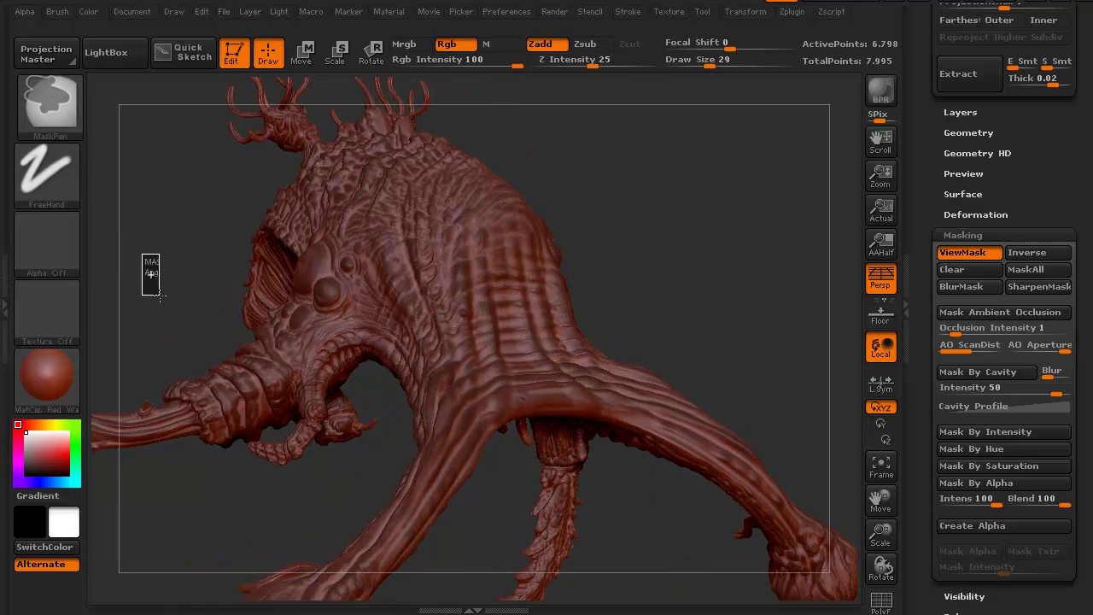
{"action": "left_click_drag", "start_coordinate": [146, 273], "coordinate": [158, 275], "text": "ctrl"}
{"action": "left_click_drag", "start_coordinate": [696, 272], "coordinate": [692, 278]}
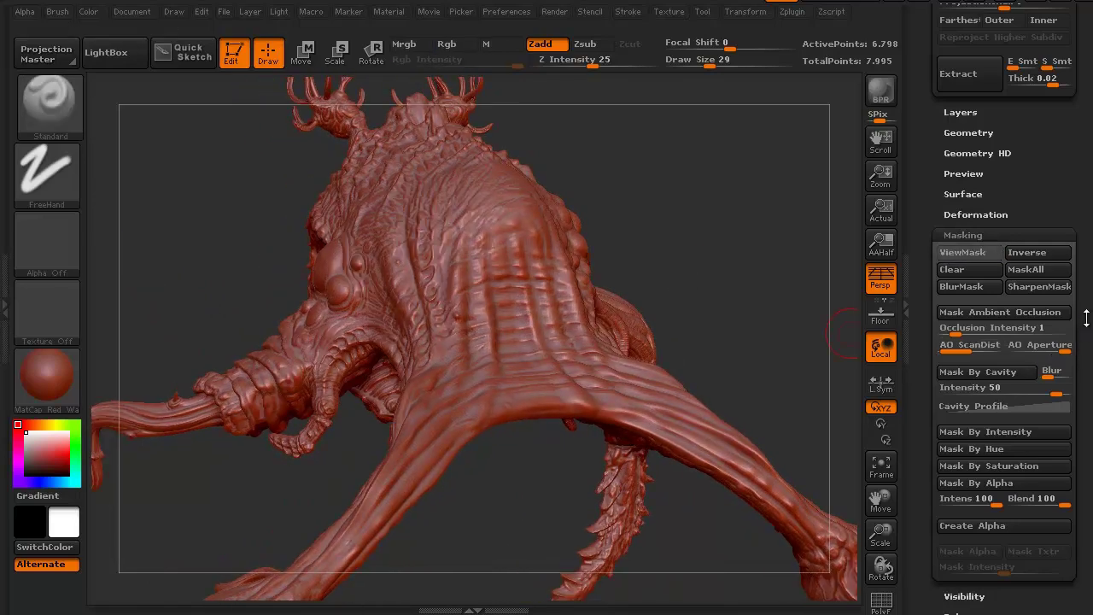
Step: Turn on the polypaint colours of the body_rework subtool and examine the painted back and head
{"action": "left_click_drag", "start_coordinate": [1086, 318], "coordinate": [1088, 520]}
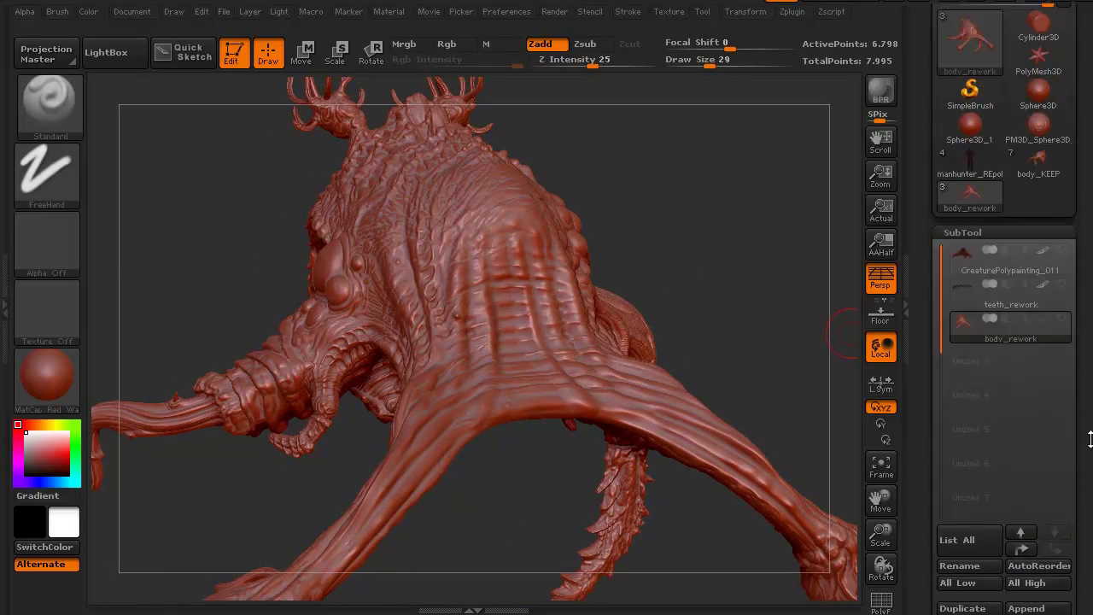
{"action": "left_click", "coordinate": [1042, 319]}
{"action": "left_click_drag", "start_coordinate": [150, 295], "coordinate": [210, 325]}
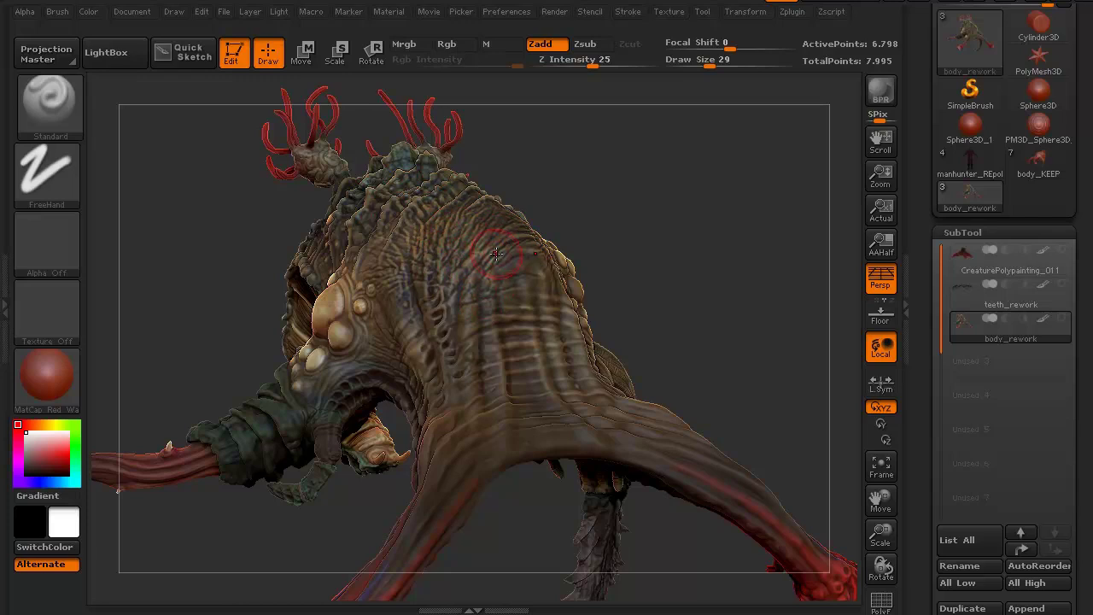
{"action": "left_click_drag", "start_coordinate": [237, 265], "coordinate": [410, 281]}
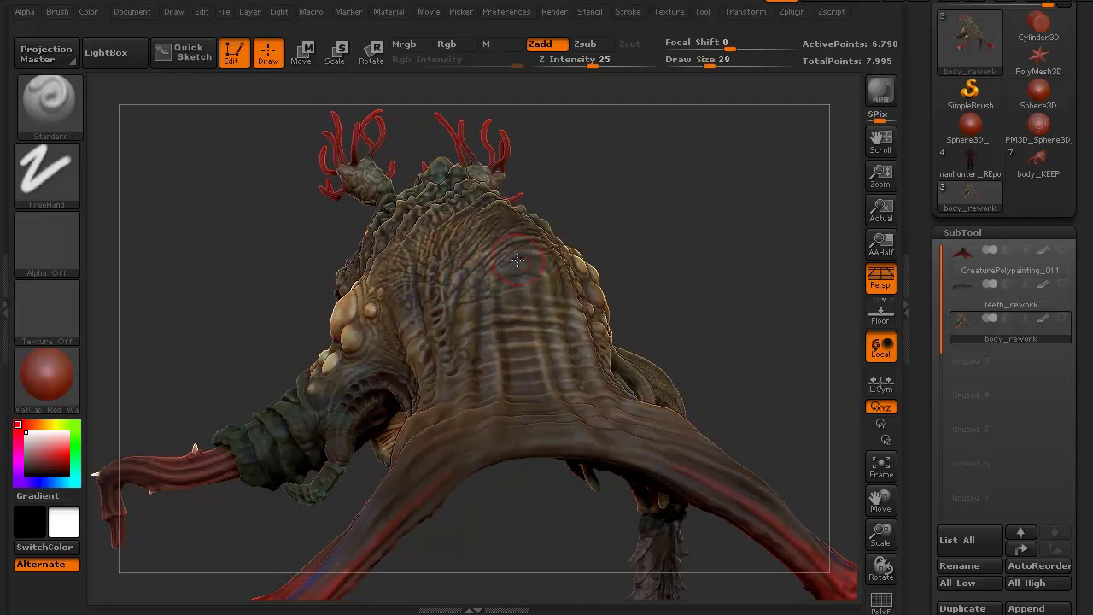
{"action": "mouse_move", "coordinate": [285, 275]}
{"action": "left_mouse_down"}
{"action": "mouse_move", "coordinate": [246, 281]}
{"action": "mouse_move", "coordinate": [258, 277]}
{"action": "left_mouse_up"}
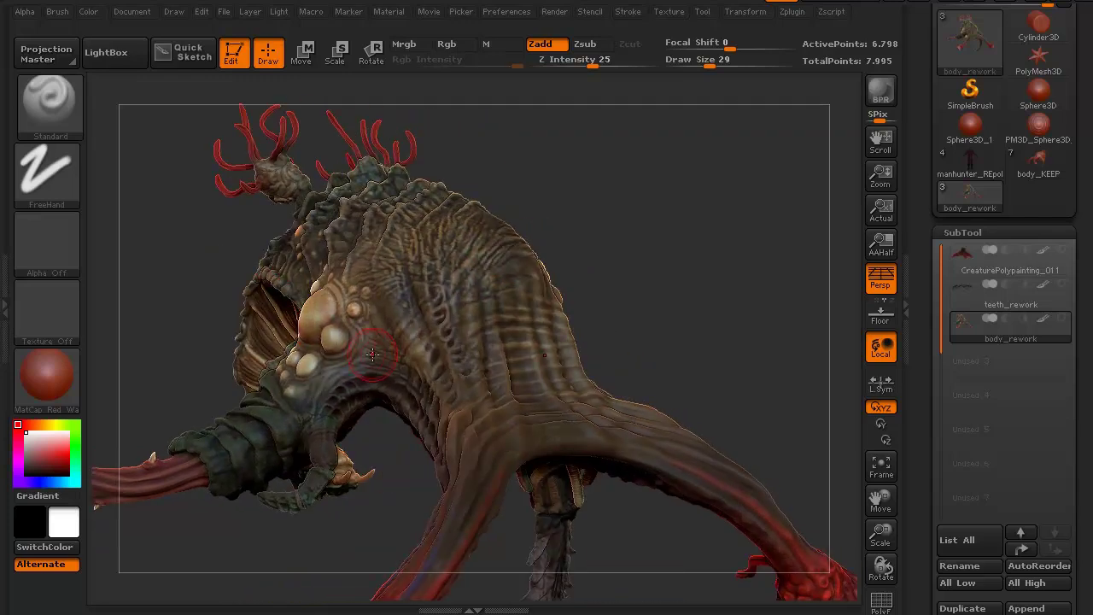
{"action": "left_click_drag", "start_coordinate": [178, 304], "coordinate": [361, 362]}
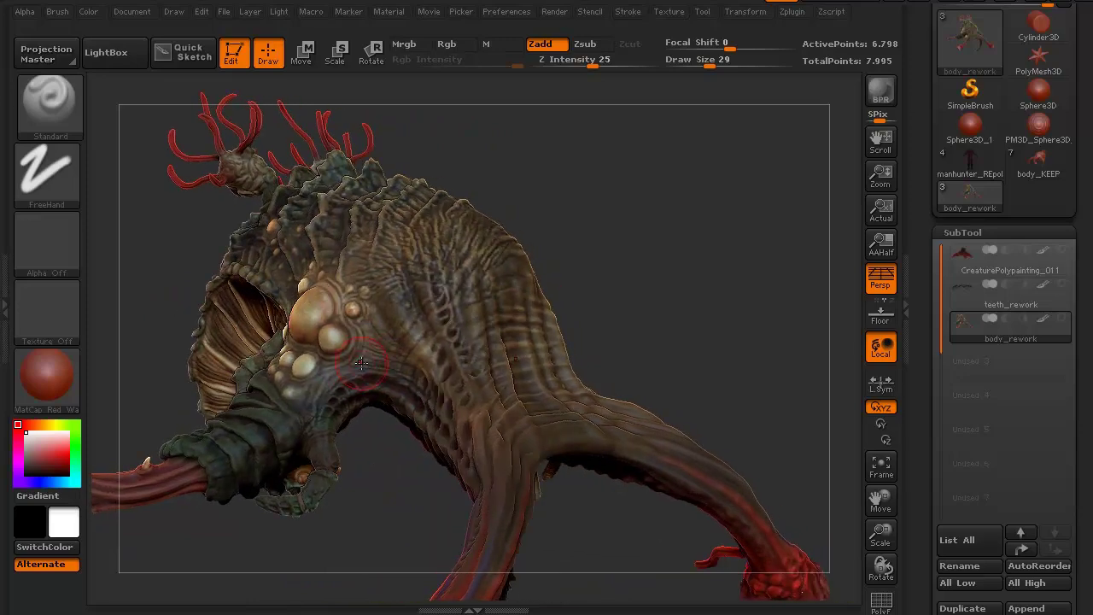
{"action": "left_click_drag", "start_coordinate": [699, 318], "coordinate": [499, 246]}
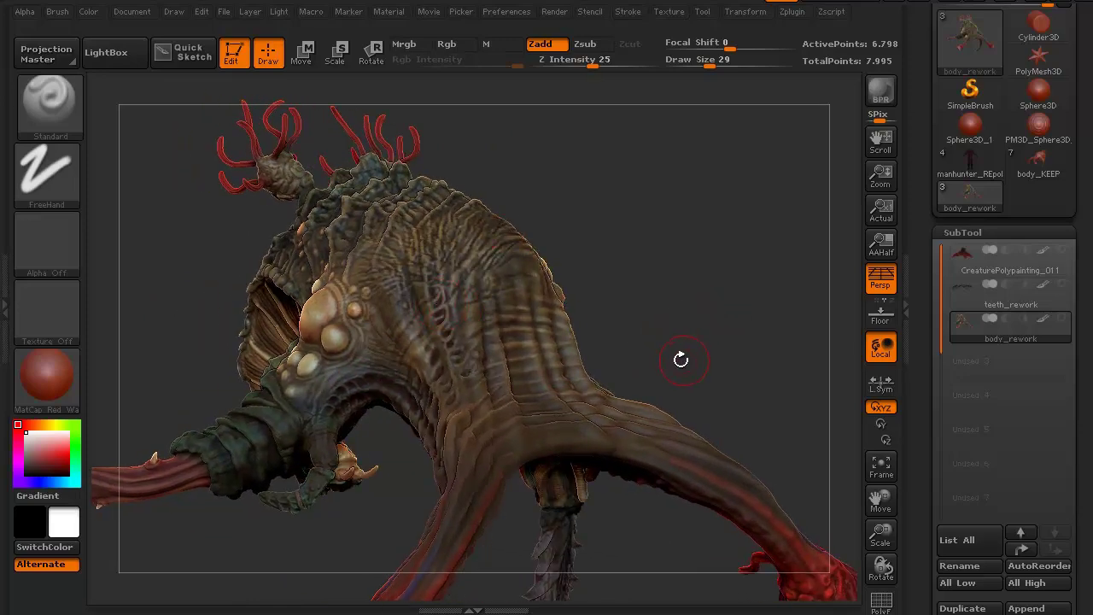
Step: Set the Standard brush to paint colour only, in bright green, with Rgb on and Zadd off
{"action": "left_click_drag", "start_coordinate": [1080, 495], "coordinate": [1069, 291]}
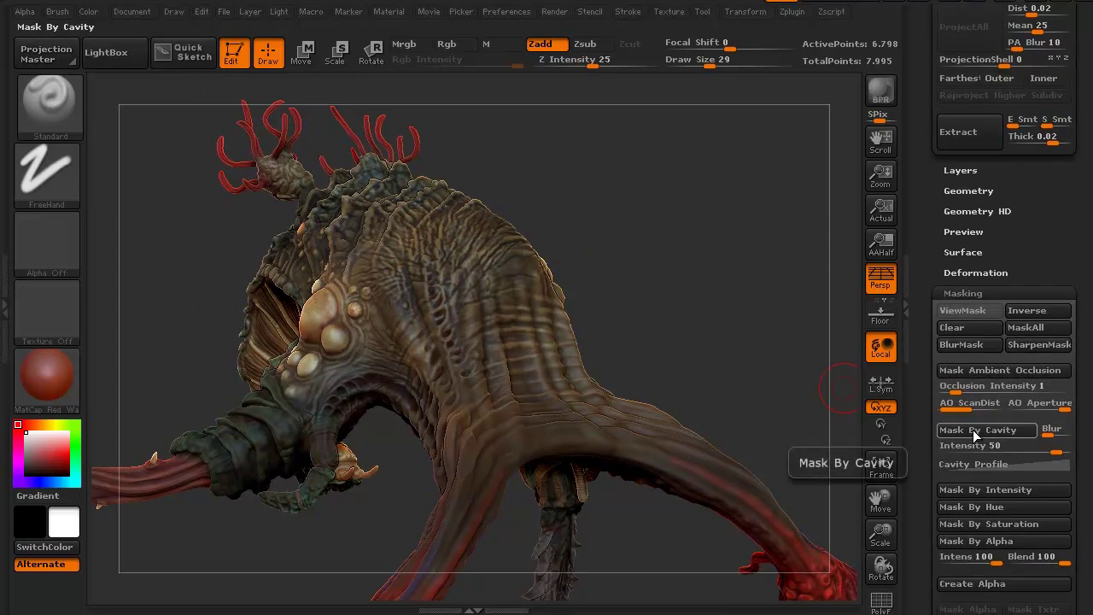
{"action": "left_click_drag", "start_coordinate": [218, 303], "coordinate": [161, 298]}
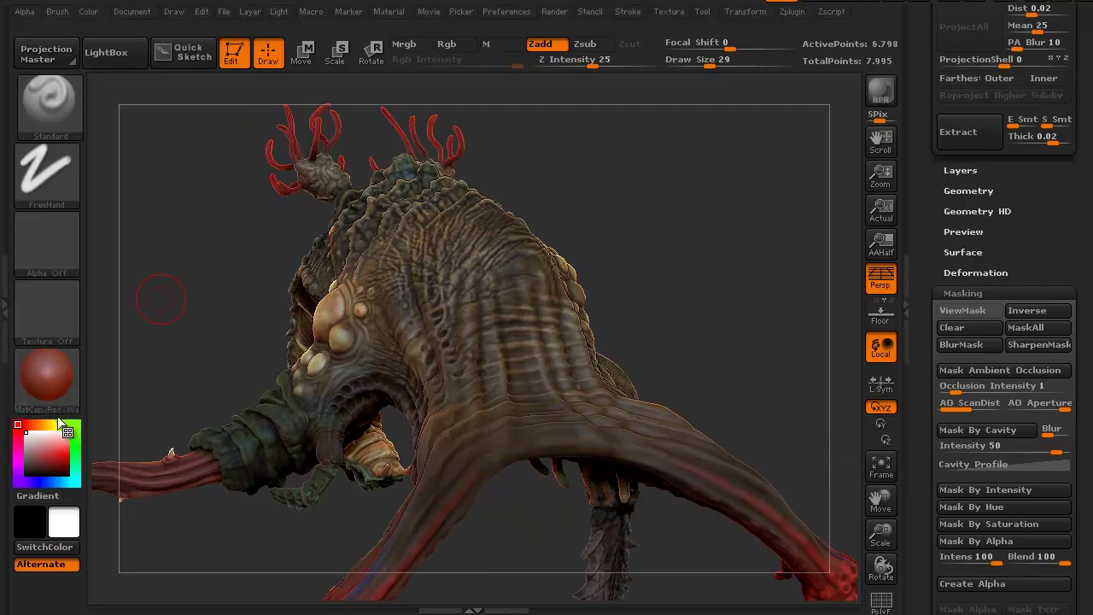
{"action": "left_click", "coordinate": [75, 446]}
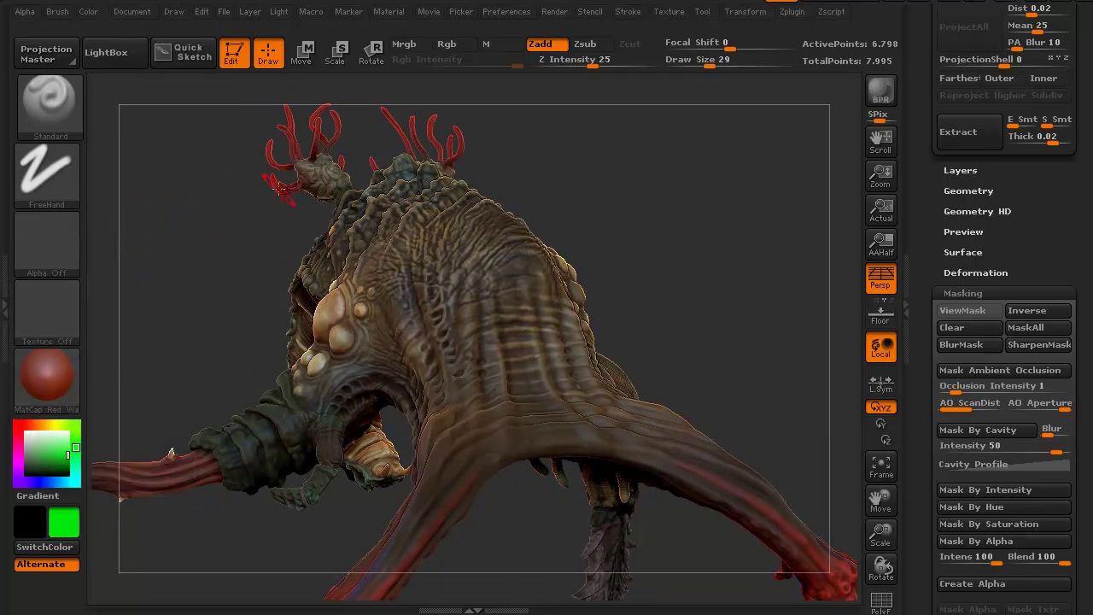
{"action": "left_click", "coordinate": [449, 45]}
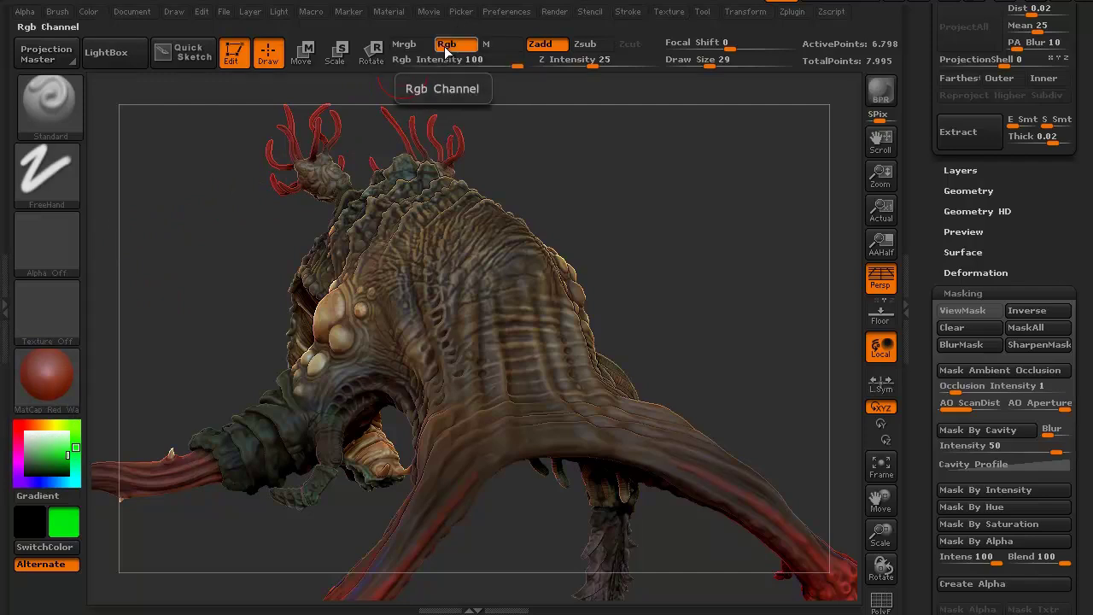
{"action": "left_click", "coordinate": [541, 44]}
Step: Paint the creature's whole back solid bright green and mask the body by cavity
{"action": "mouse_move", "coordinate": [476, 333]}
{"action": "left_mouse_down"}
{"action": "mouse_move", "coordinate": [516, 293]}
{"action": "mouse_move", "coordinate": [520, 256]}
{"action": "mouse_move", "coordinate": [494, 340]}
{"action": "mouse_move", "coordinate": [476, 327]}
{"action": "mouse_move", "coordinate": [469, 366]}
{"action": "mouse_move", "coordinate": [452, 328]}
{"action": "mouse_move", "coordinate": [511, 248]}
{"action": "mouse_move", "coordinate": [443, 310]}
{"action": "mouse_move", "coordinate": [475, 229]}
{"action": "mouse_move", "coordinate": [435, 299]}
{"action": "mouse_move", "coordinate": [510, 230]}
{"action": "mouse_move", "coordinate": [473, 238]}
{"action": "mouse_move", "coordinate": [469, 222]}
{"action": "mouse_move", "coordinate": [451, 224]}
{"action": "mouse_move", "coordinate": [430, 252]}
{"action": "mouse_move", "coordinate": [421, 284]}
{"action": "mouse_move", "coordinate": [441, 379]}
{"action": "mouse_move", "coordinate": [415, 338]}
{"action": "mouse_move", "coordinate": [417, 233]}
{"action": "left_mouse_up"}
{"action": "left_click_drag", "start_coordinate": [215, 185], "coordinate": [324, 218]}
{"action": "mouse_move", "coordinate": [420, 168]}
{"action": "left_mouse_down"}
{"action": "mouse_move", "coordinate": [389, 255]}
{"action": "mouse_move", "coordinate": [418, 367]}
{"action": "mouse_move", "coordinate": [491, 412]}
{"action": "mouse_move", "coordinate": [492, 365]}
{"action": "mouse_move", "coordinate": [538, 353]}
{"action": "mouse_move", "coordinate": [564, 373]}
{"action": "mouse_move", "coordinate": [479, 441]}
{"action": "mouse_move", "coordinate": [448, 387]}
{"action": "mouse_move", "coordinate": [452, 457]}
{"action": "mouse_move", "coordinate": [408, 344]}
{"action": "mouse_move", "coordinate": [385, 217]}
{"action": "mouse_move", "coordinate": [410, 154]}
{"action": "left_mouse_up"}
{"action": "mouse_move", "coordinate": [364, 404]}
{"action": "left_mouse_down"}
{"action": "mouse_move", "coordinate": [359, 458]}
{"action": "mouse_move", "coordinate": [210, 262]}
{"action": "left_mouse_up"}
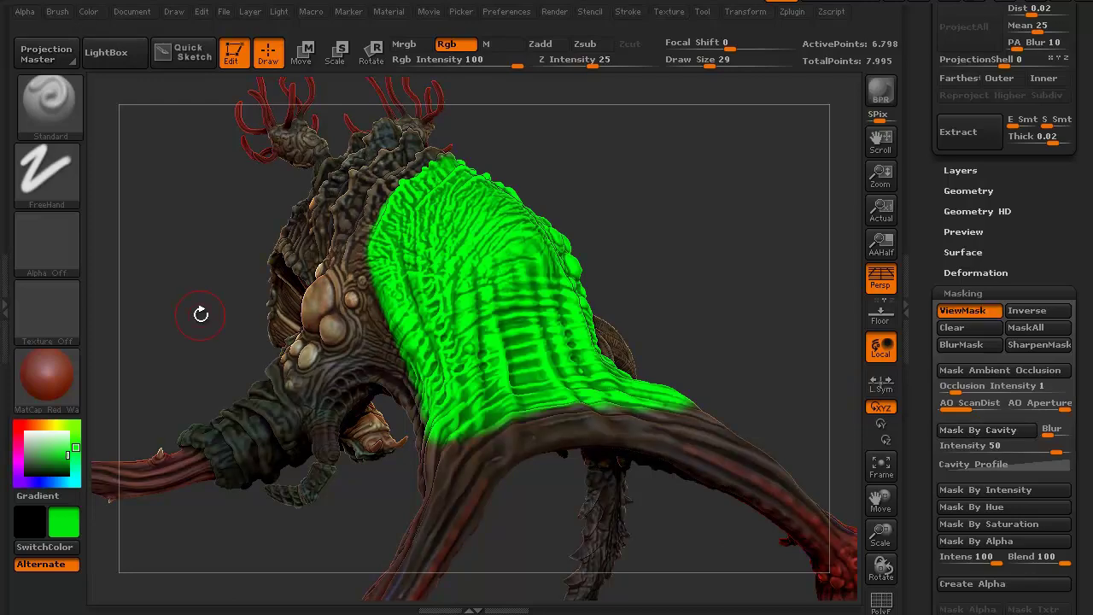
{"action": "mouse_move", "coordinate": [187, 335]}
{"action": "left_mouse_down"}
{"action": "mouse_move", "coordinate": [171, 313]}
{"action": "mouse_move", "coordinate": [194, 349]}
{"action": "left_mouse_up"}
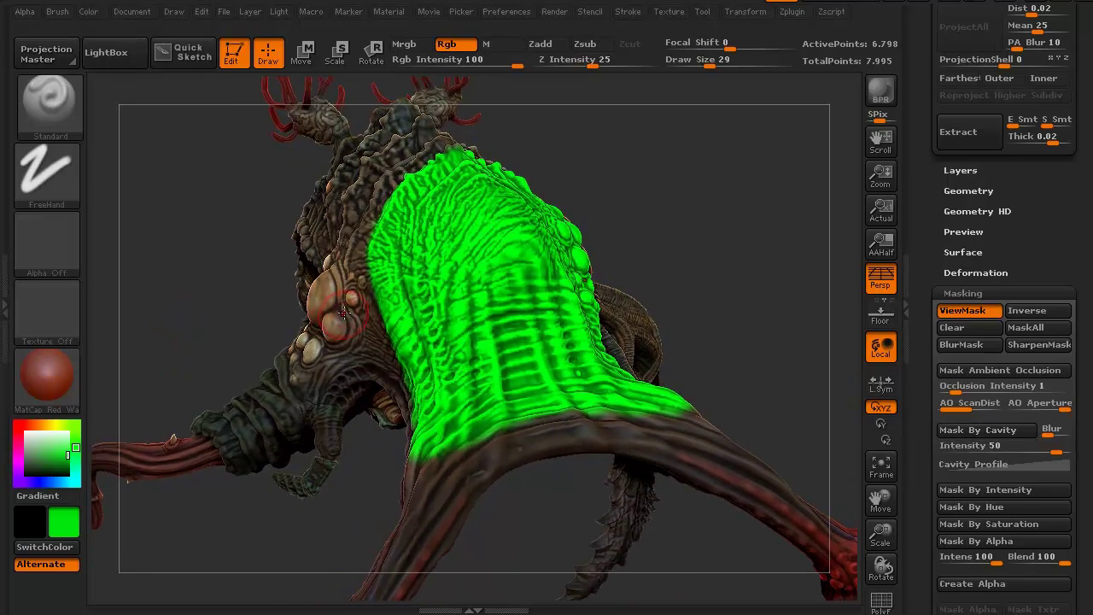
Step: Blur the cavity mask on the painted creature to soften its transitions
{"action": "key", "text": "ctrl"}
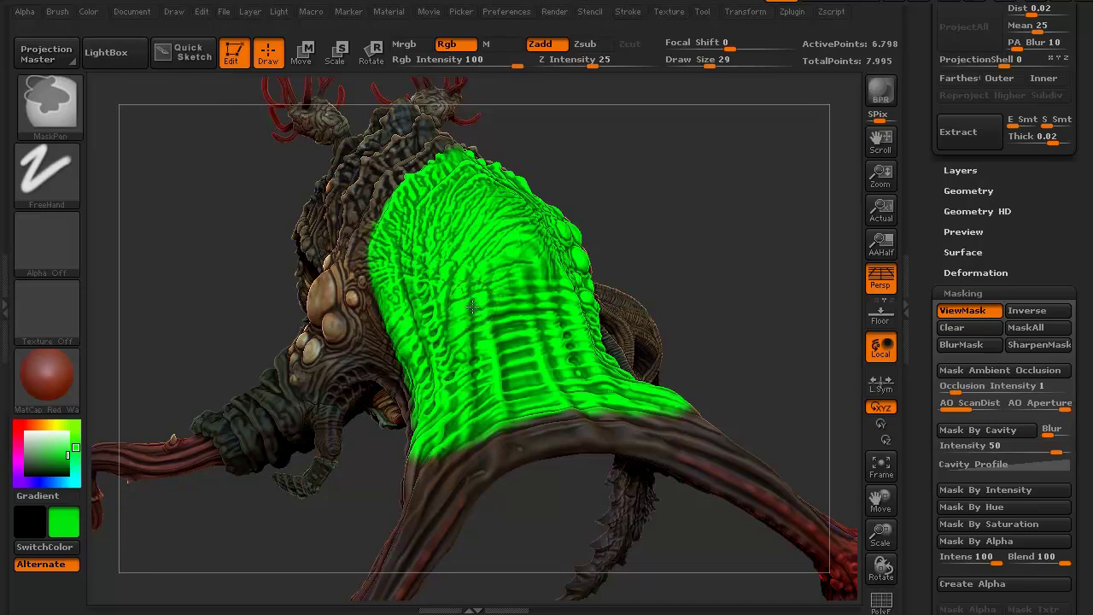
{"action": "left_click", "coordinate": [195, 302], "text": "ctrl"}
{"action": "left_click_drag", "start_coordinate": [184, 300], "coordinate": [182, 298]}
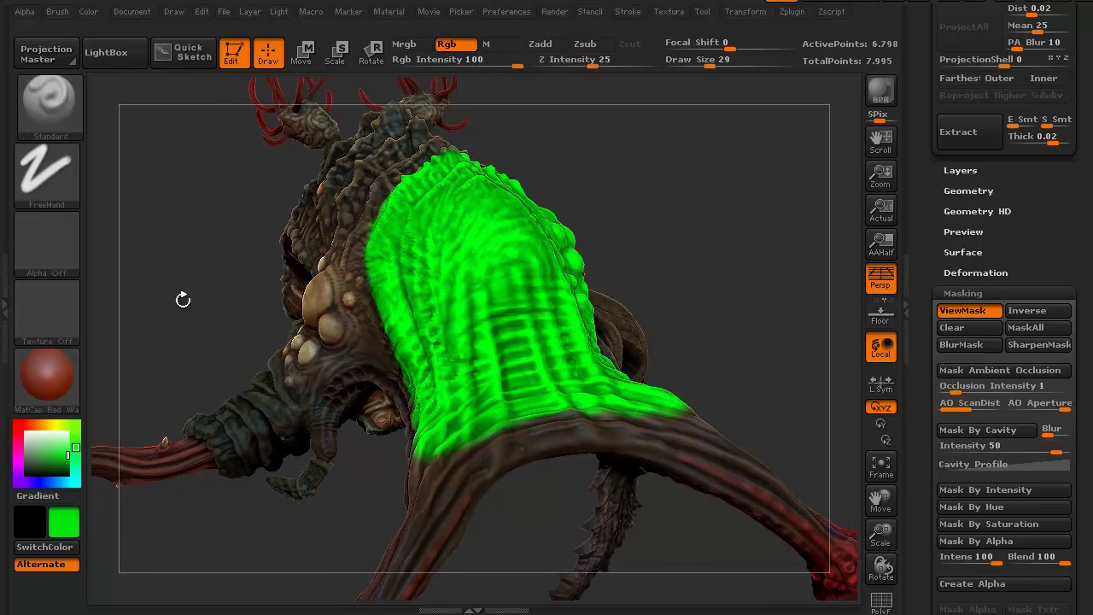
Step: Invert the cavity mask and paint darker green into the crevices of the back at Rgb Intensity 61
{"action": "left_click_drag", "start_coordinate": [74, 451], "coordinate": [66, 465]}
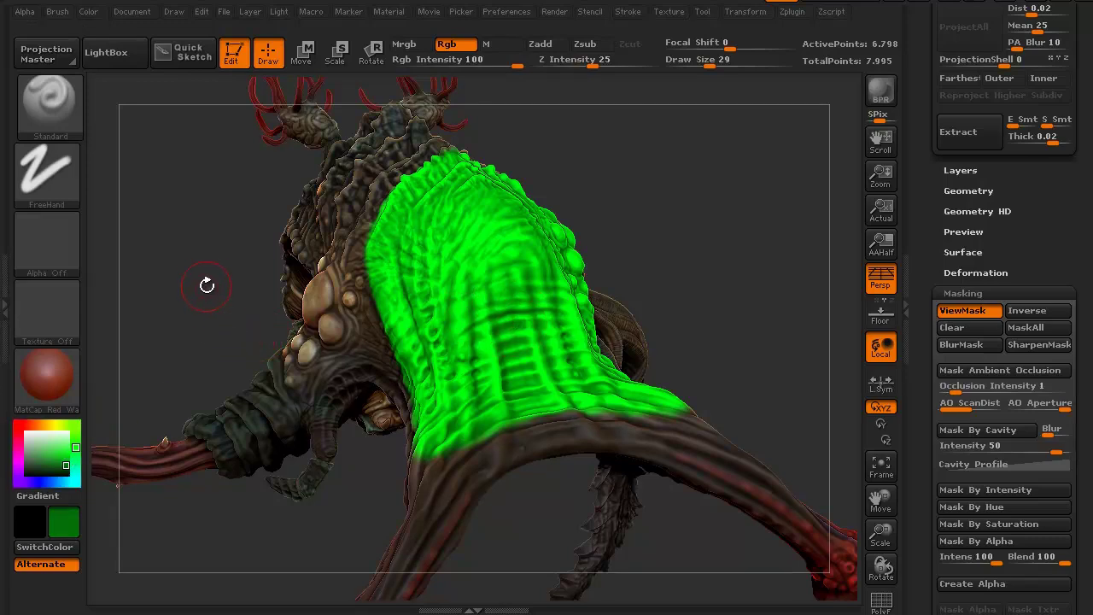
{"action": "key", "text": "ctrl"}
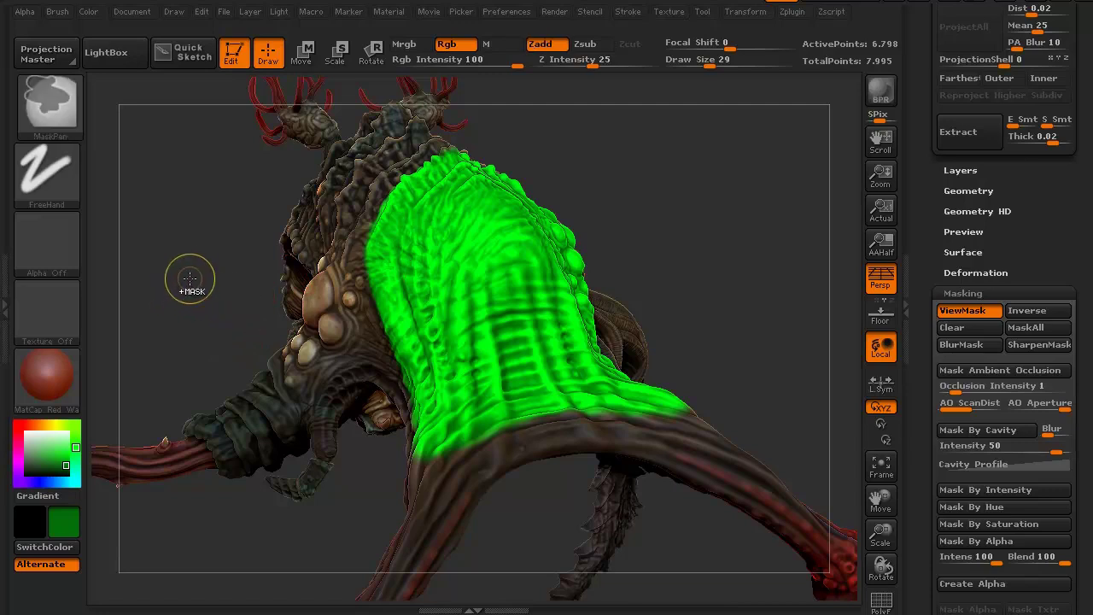
{"action": "left_click_drag", "start_coordinate": [189, 277], "coordinate": [190, 272]}
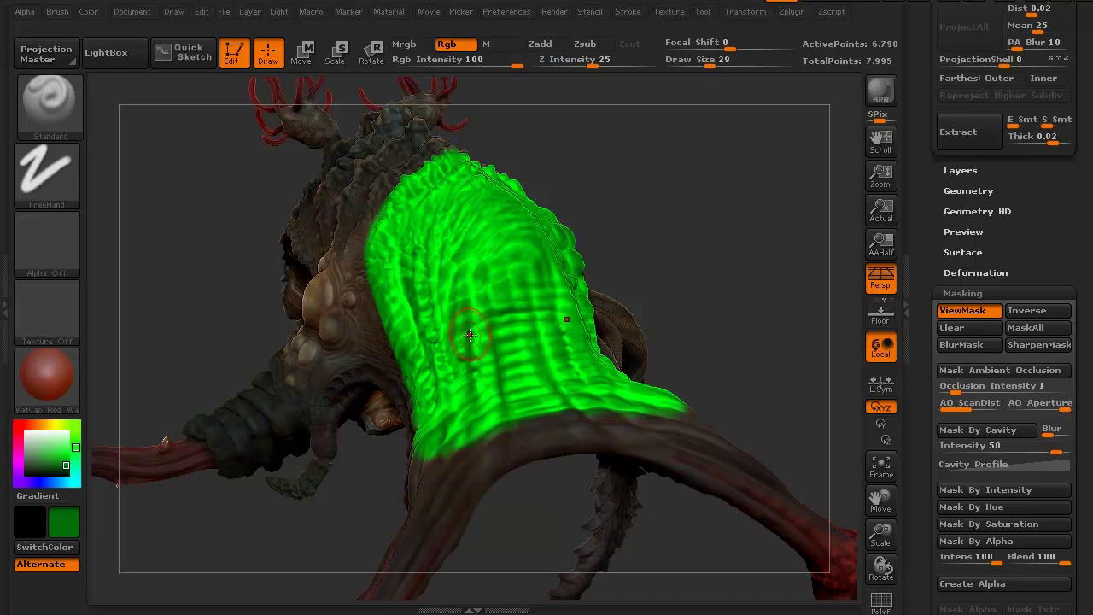
{"action": "left_click_drag", "start_coordinate": [519, 60], "coordinate": [494, 60]}
{"action": "mouse_move", "coordinate": [483, 256]}
{"action": "left_mouse_down"}
{"action": "mouse_move", "coordinate": [506, 291]}
{"action": "mouse_move", "coordinate": [475, 385]}
{"action": "mouse_move", "coordinate": [449, 272]}
{"action": "mouse_move", "coordinate": [443, 328]}
{"action": "mouse_move", "coordinate": [459, 405]}
{"action": "mouse_move", "coordinate": [416, 294]}
{"action": "mouse_move", "coordinate": [452, 221]}
{"action": "mouse_move", "coordinate": [484, 222]}
{"action": "mouse_move", "coordinate": [494, 195]}
{"action": "mouse_move", "coordinate": [497, 235]}
{"action": "mouse_move", "coordinate": [440, 228]}
{"action": "mouse_move", "coordinate": [452, 174]}
{"action": "mouse_move", "coordinate": [416, 277]}
{"action": "mouse_move", "coordinate": [414, 202]}
{"action": "mouse_move", "coordinate": [419, 321]}
{"action": "mouse_move", "coordinate": [438, 387]}
{"action": "mouse_move", "coordinate": [474, 399]}
{"action": "mouse_move", "coordinate": [503, 372]}
{"action": "mouse_move", "coordinate": [538, 377]}
{"action": "mouse_move", "coordinate": [465, 404]}
{"action": "mouse_move", "coordinate": [466, 181]}
{"action": "left_mouse_up"}
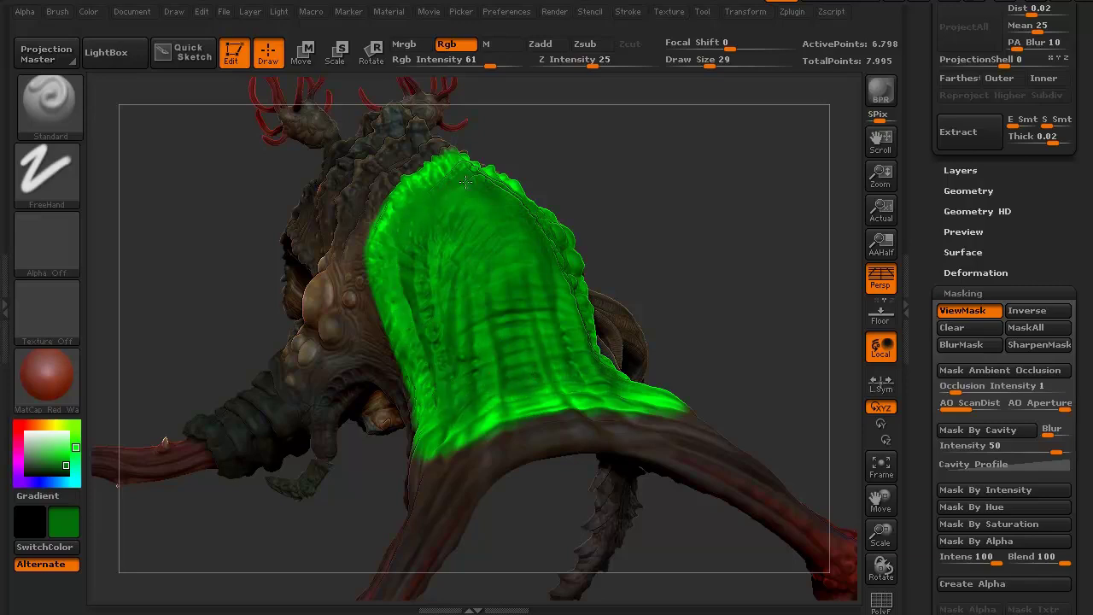
Step: Hide the mask to inspect the dark green in the crevices, and show the mask again
{"action": "key", "text": "ctrl+h"}
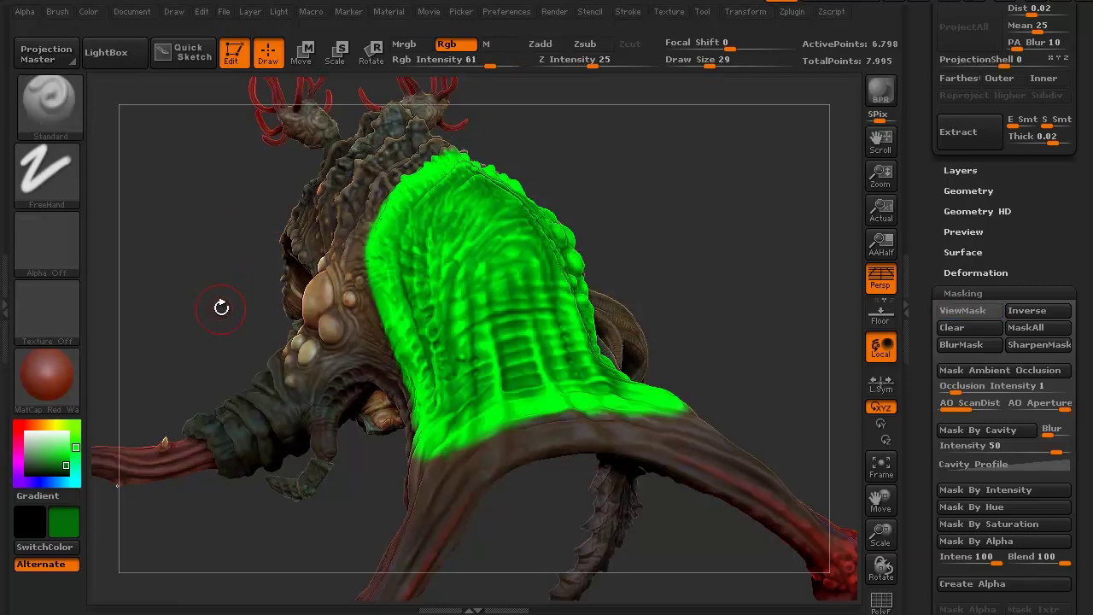
{"action": "left_click_drag", "start_coordinate": [222, 307], "coordinate": [179, 310]}
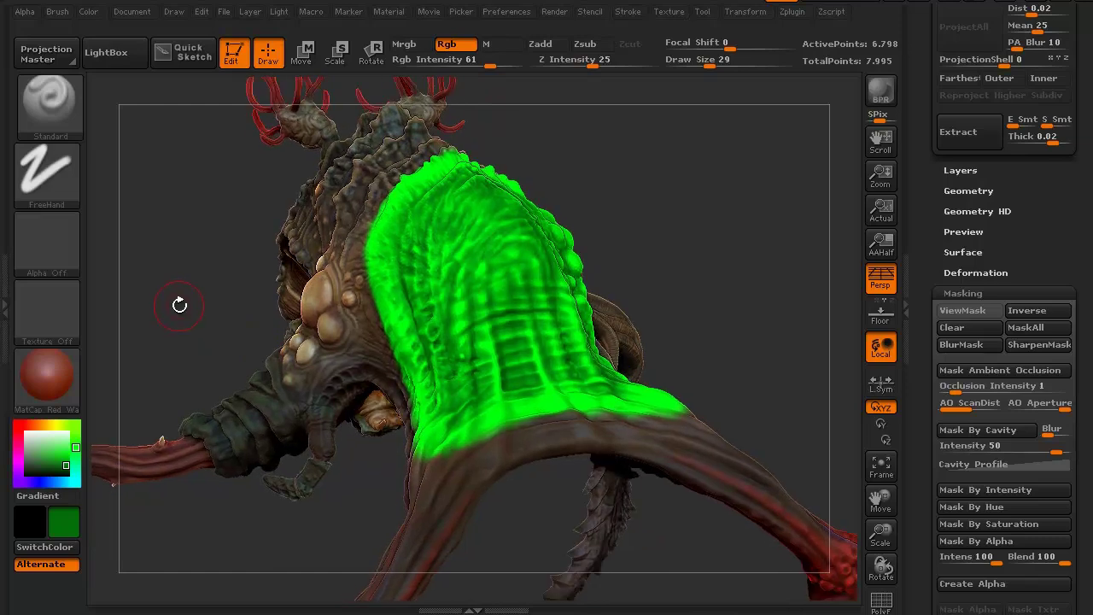
{"action": "key", "text": "ctrl+h"}
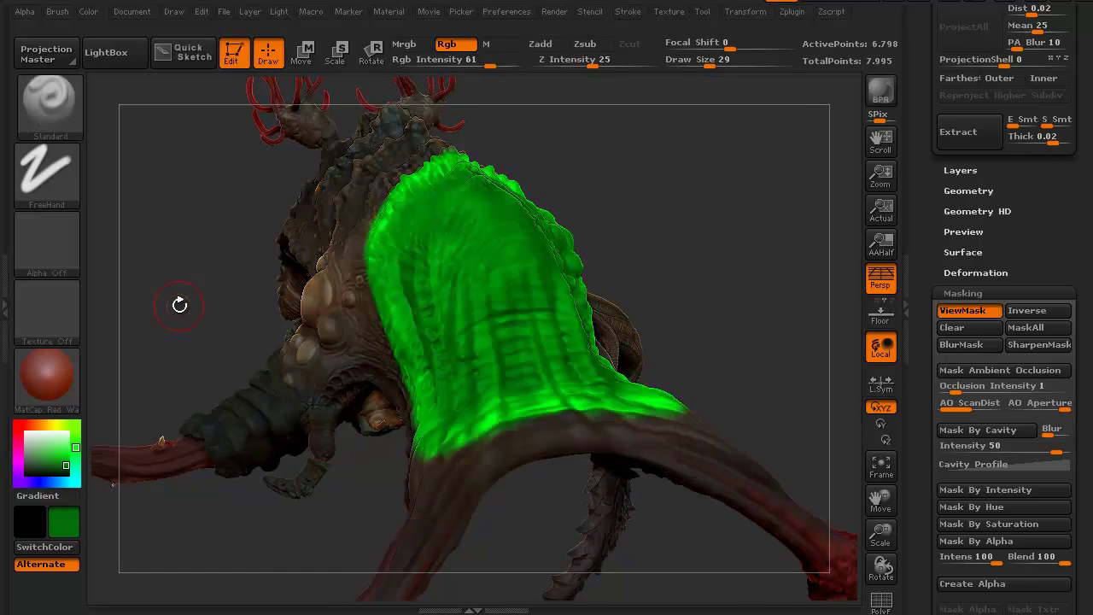
Step: Invert the mask so the raised details are unmasked, and sharpen it
{"action": "key", "text": "ctrl"}
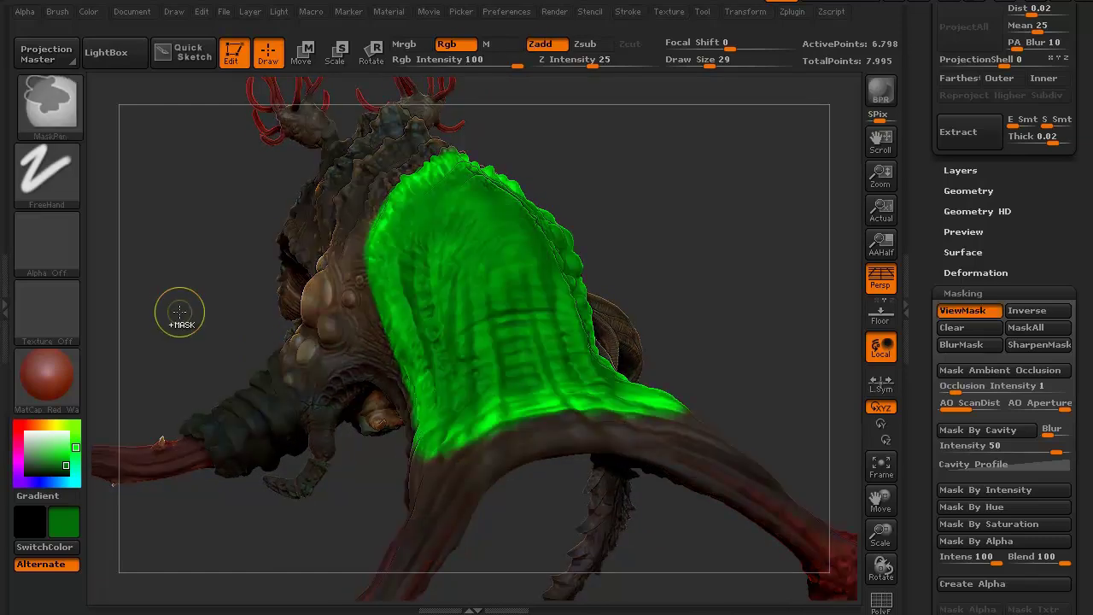
{"action": "left_click", "coordinate": [179, 307], "text": "ctrl+alt"}
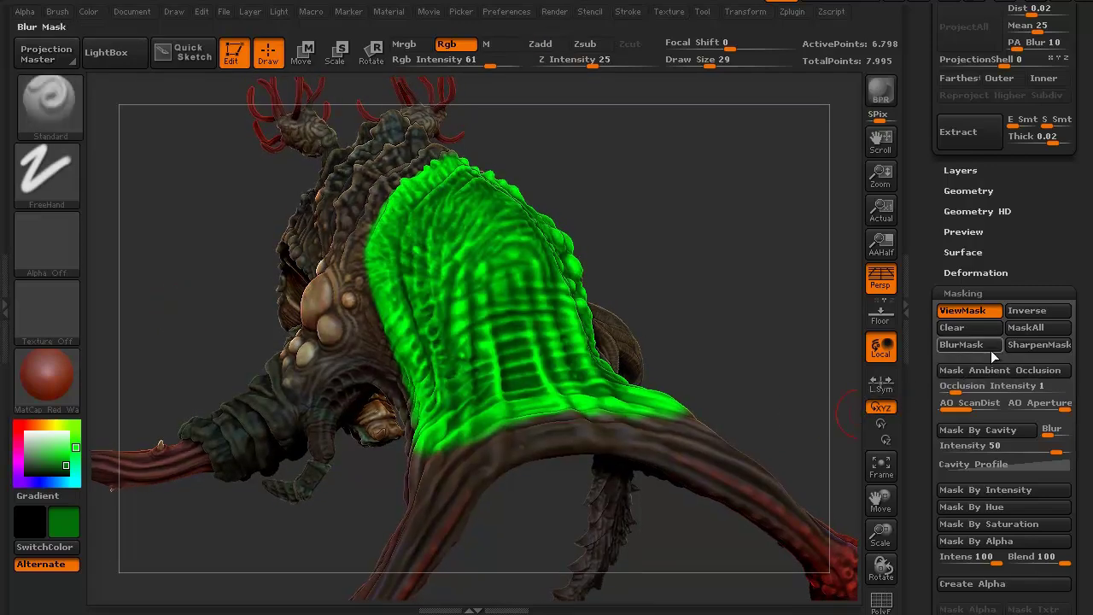
{"action": "left_click", "coordinate": [1023, 344]}
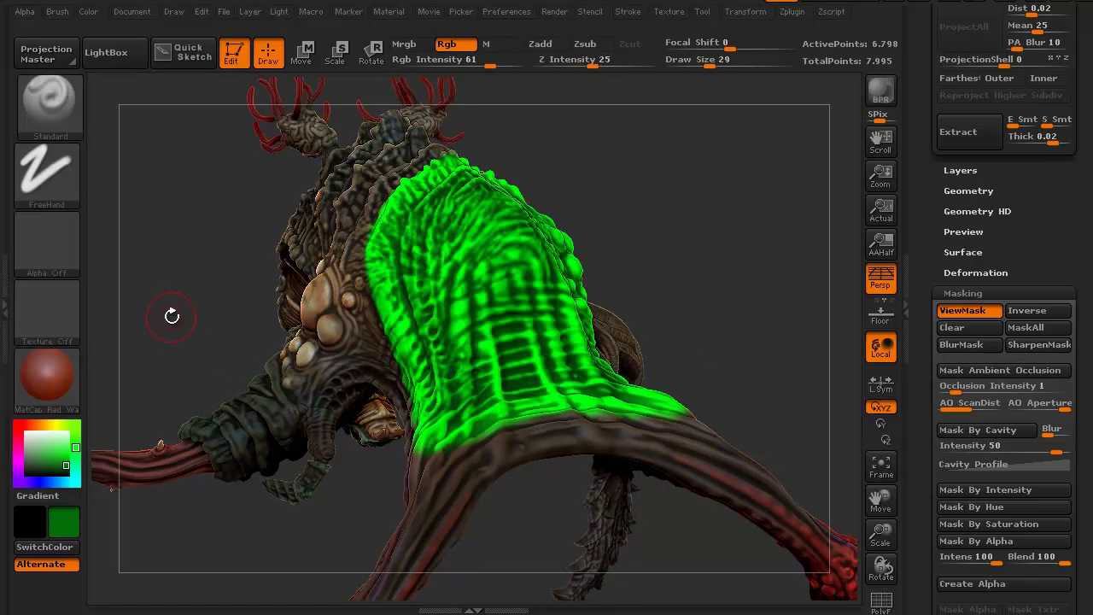
Step: Paint yellow highlights over the raised details of the green back with Draw Size 12
{"action": "mouse_move", "coordinate": [54, 448]}
{"action": "left_mouse_down"}
{"action": "mouse_move", "coordinate": [55, 424]}
{"action": "mouse_move", "coordinate": [56, 450]}
{"action": "left_mouse_up"}
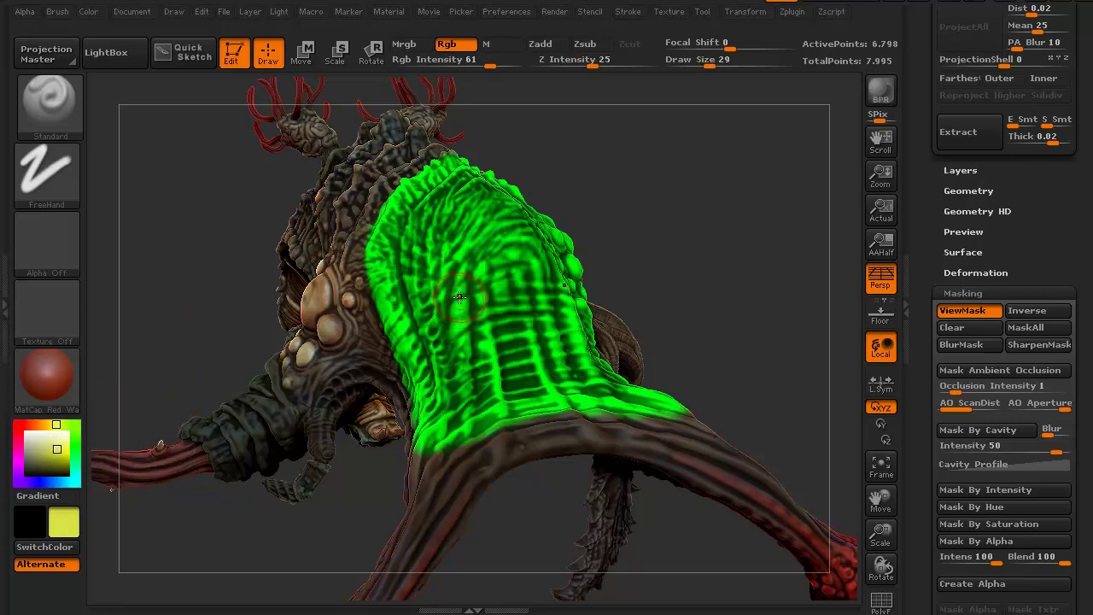
{"action": "key", "text": "s"}
{"action": "left_click_drag", "start_coordinate": [460, 297], "coordinate": [448, 296]}
{"action": "left_click_drag", "start_coordinate": [461, 307], "coordinate": [454, 290]}
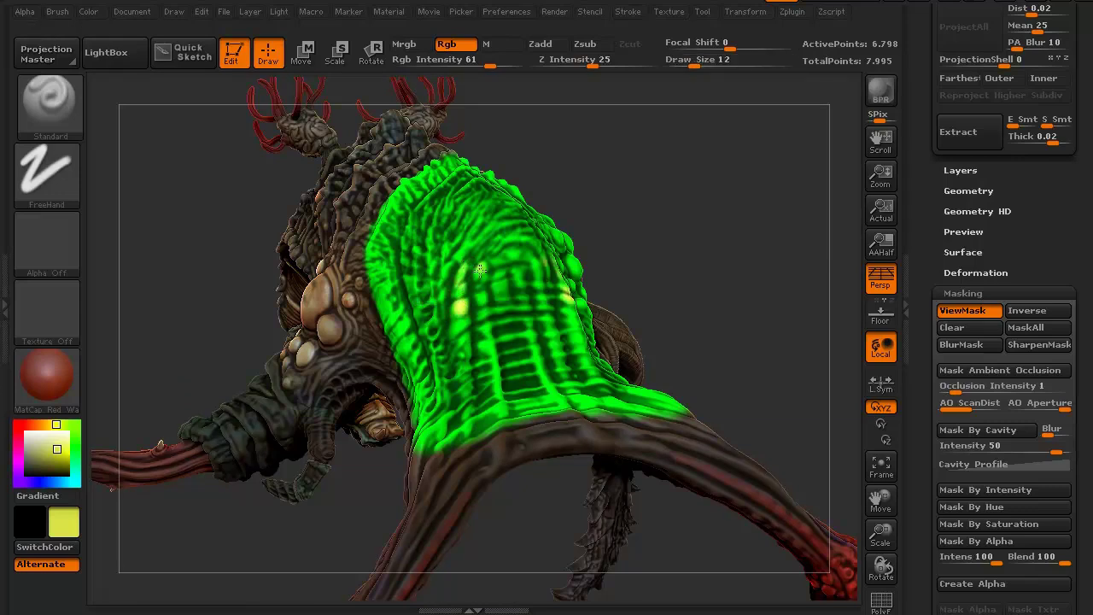
{"action": "mouse_move", "coordinate": [490, 345]}
{"action": "left_mouse_down"}
{"action": "mouse_move", "coordinate": [497, 385]}
{"action": "mouse_move", "coordinate": [462, 373]}
{"action": "left_mouse_up"}
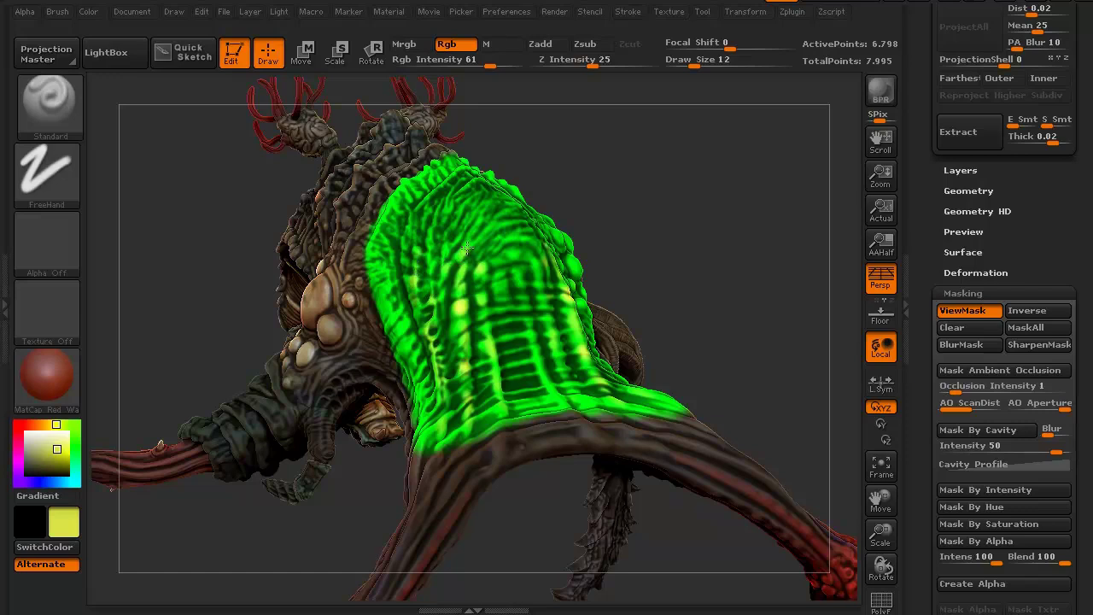
{"action": "mouse_move", "coordinate": [490, 212]}
{"action": "left_mouse_down"}
{"action": "mouse_move", "coordinate": [502, 243]}
{"action": "mouse_move", "coordinate": [517, 236]}
{"action": "mouse_move", "coordinate": [504, 263]}
{"action": "left_mouse_up"}
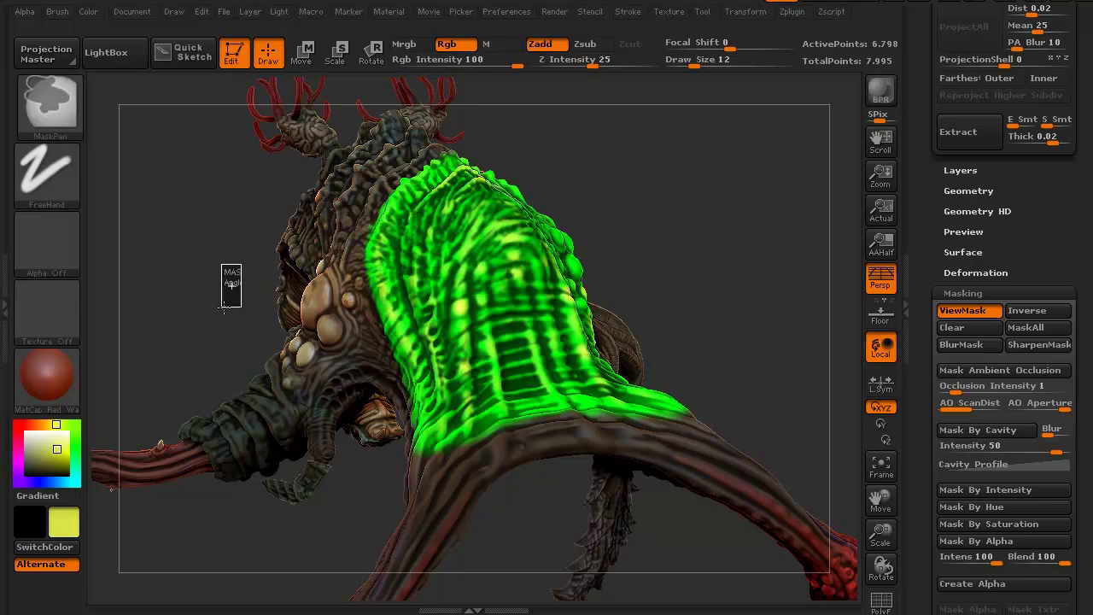
Step: Clear the mask and examine the green and yellow painted back from several angles
{"action": "mouse_move", "coordinate": [227, 287]}
{"action": "left_mouse_down"}
{"action": "mouse_move", "coordinate": [159, 361]}
{"action": "mouse_move", "coordinate": [174, 366]}
{"action": "left_mouse_up"}
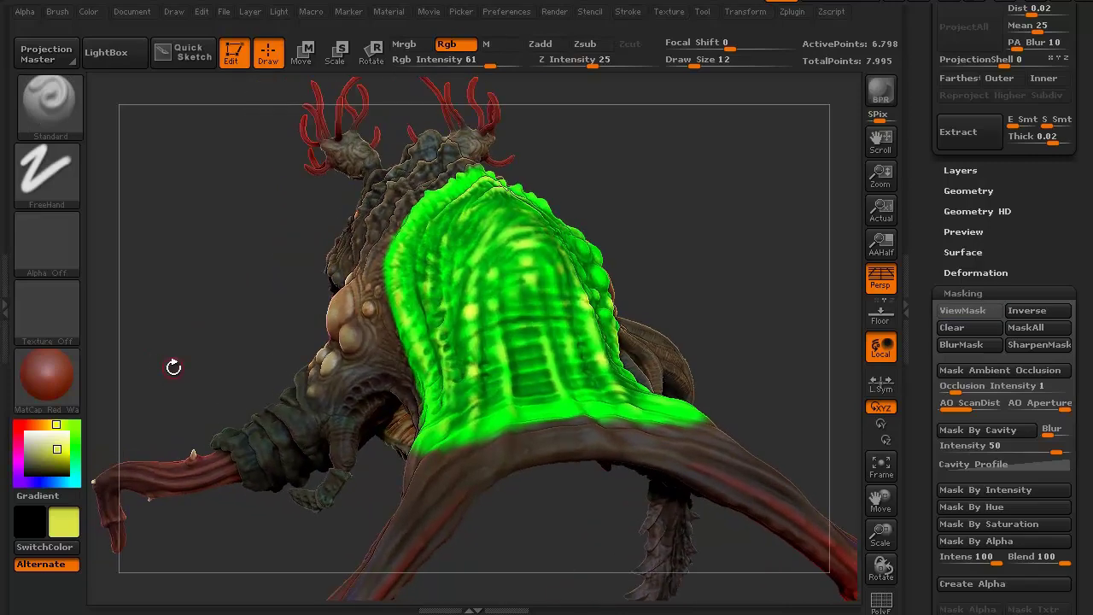
{"action": "left_click_drag", "start_coordinate": [198, 312], "coordinate": [173, 340]}
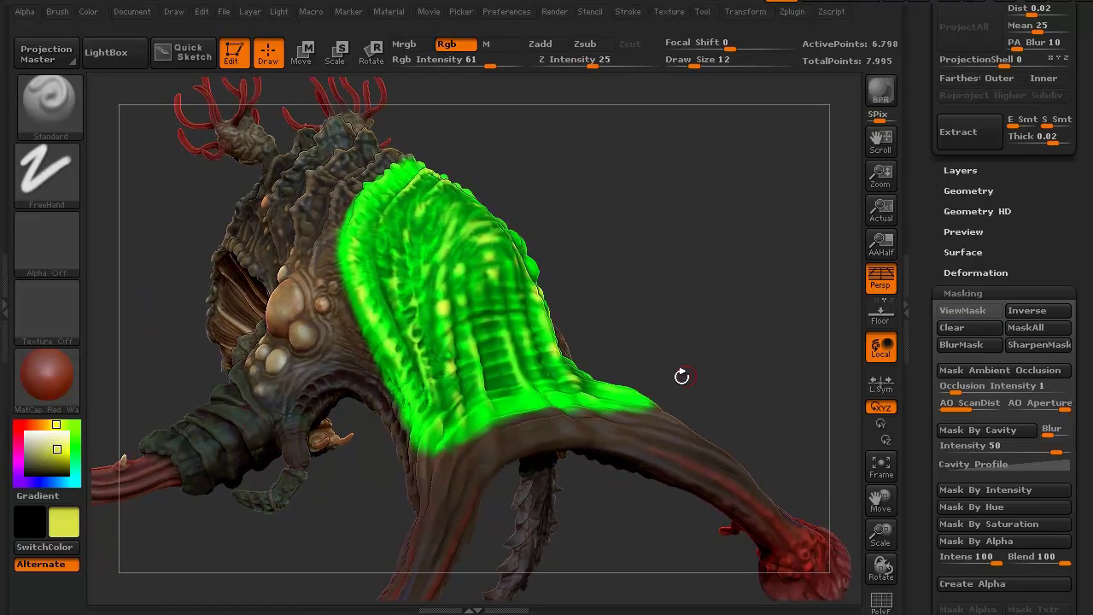
{"action": "left_click_drag", "start_coordinate": [739, 331], "coordinate": [470, 191]}
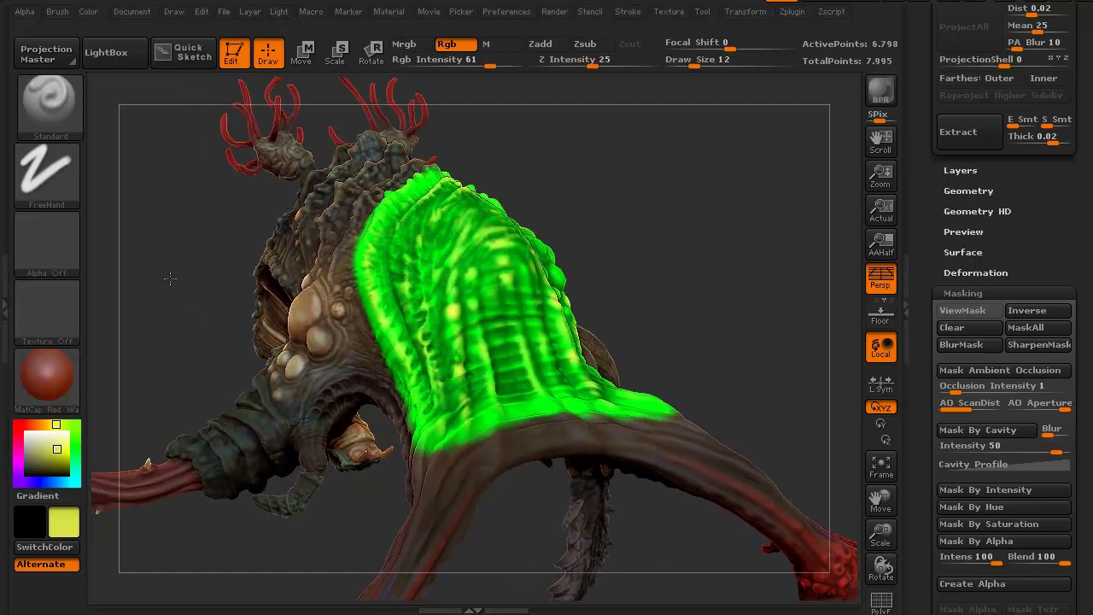
{"action": "left_click_drag", "start_coordinate": [170, 277], "coordinate": [184, 354]}
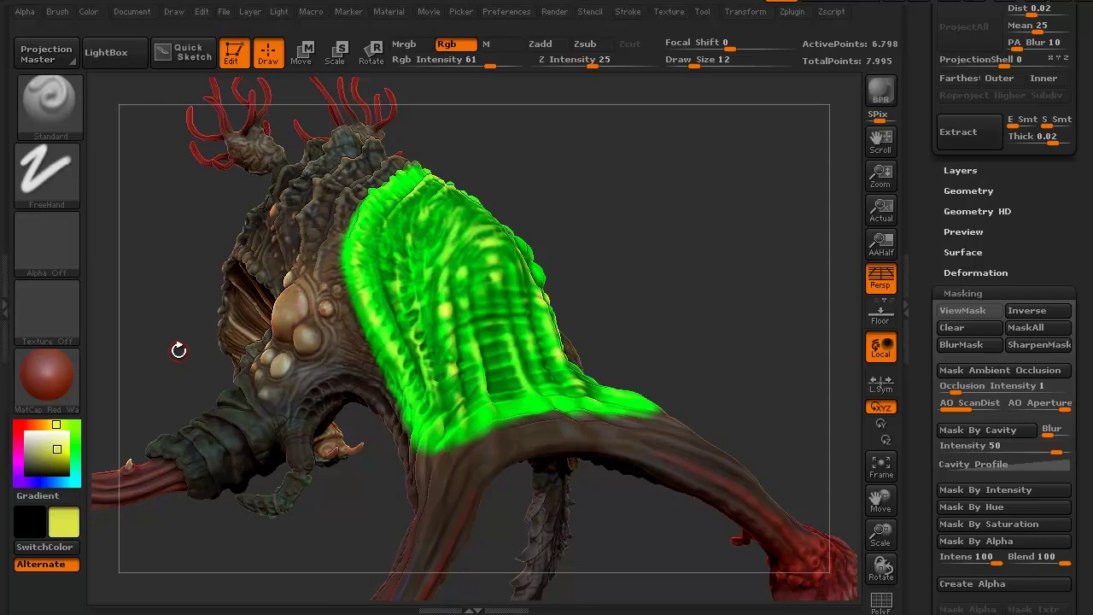
{"action": "left_click_drag", "start_coordinate": [179, 350], "coordinate": [243, 406]}
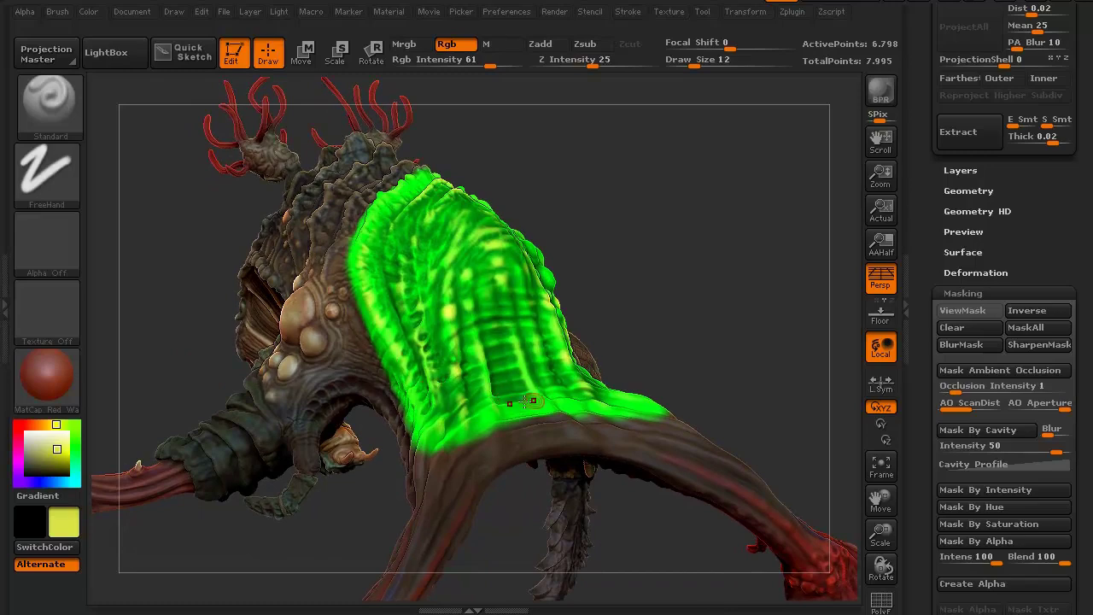
{"action": "left_click_drag", "start_coordinate": [686, 313], "coordinate": [678, 302]}
{"action": "left_click_drag", "start_coordinate": [176, 320], "coordinate": [340, 292]}
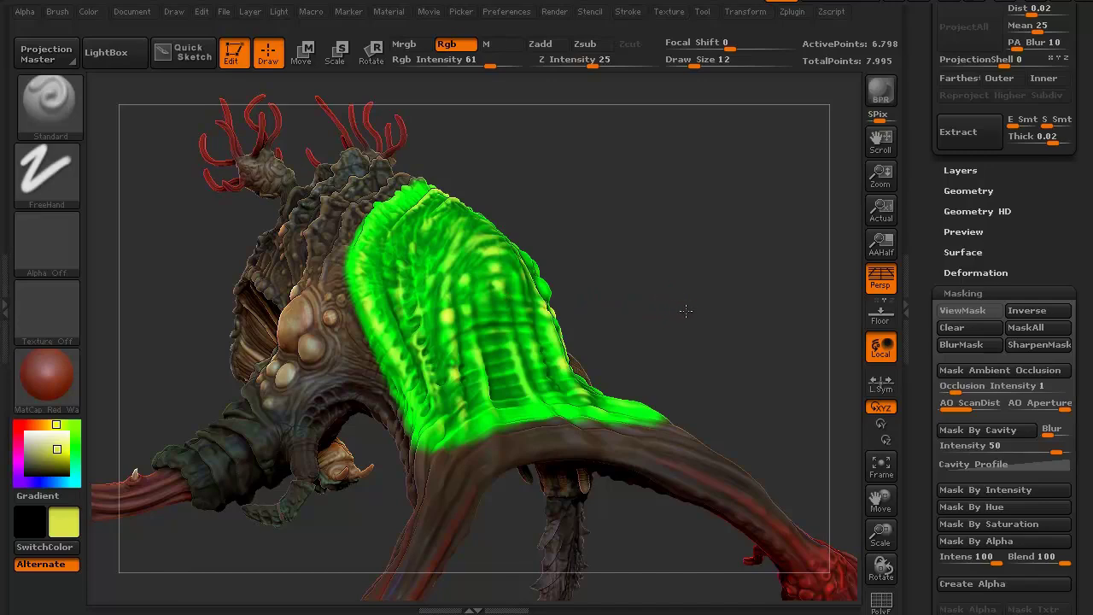
{"action": "left_click_drag", "start_coordinate": [686, 311], "coordinate": [418, 239]}
{"action": "left_click_drag", "start_coordinate": [245, 317], "coordinate": [205, 345]}
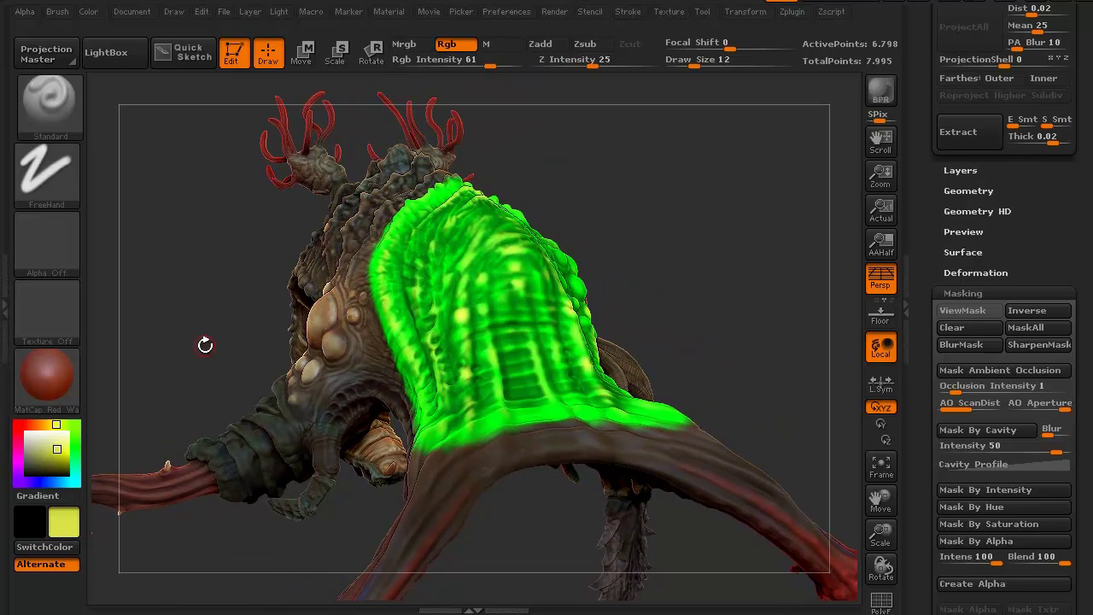